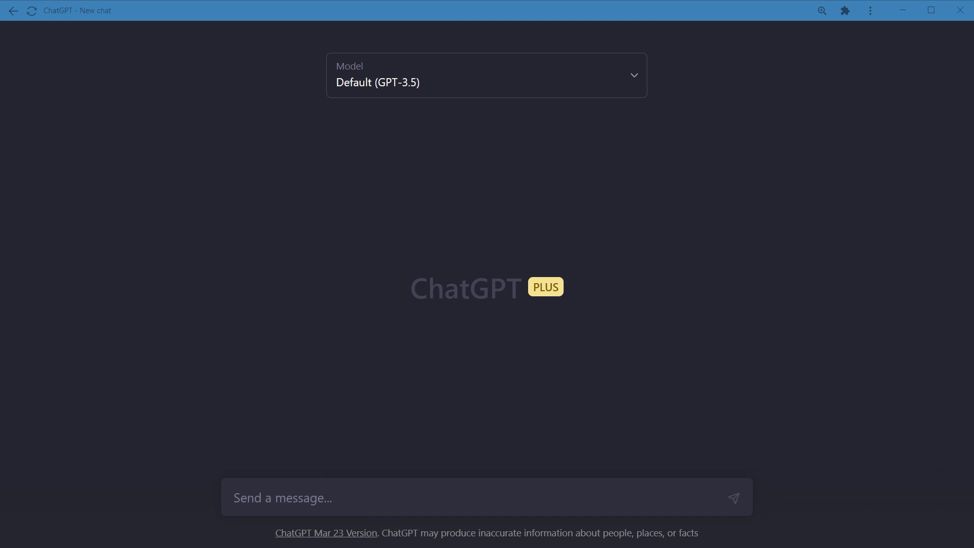
Step: Send the prompt "Write an article on importance of time"
{"action": "left_click", "coordinate": [668, 496]}
{"action": "type", "text": "Write an article on importance of time"}
{"action": "key", "text": "ctrl+a"}
{"action": "key", "text": "Return"}
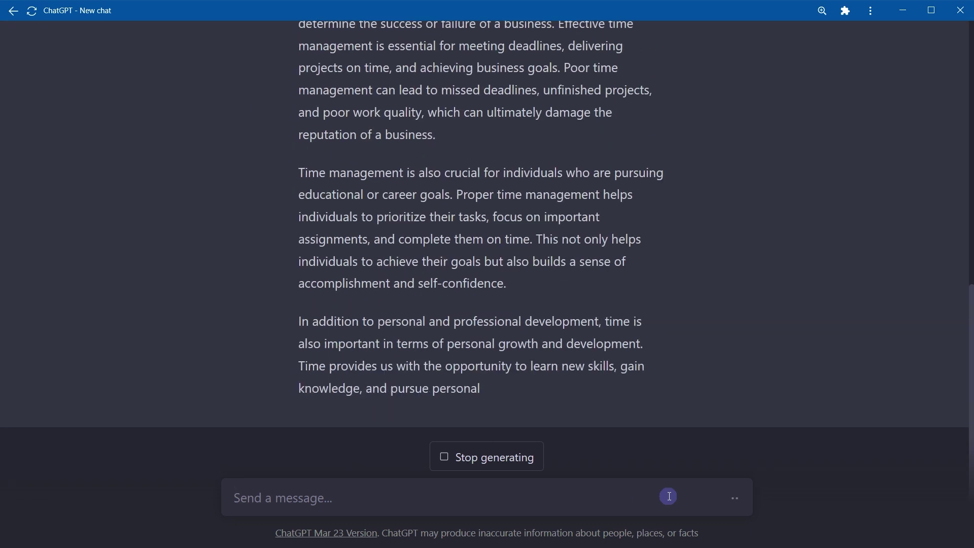
Step: Look over the generated article and send the follow-up request "summarise this"
{"action": "scroll", "coordinate": [643, 367], "scroll_direction": "up", "scroll_amount": 15}
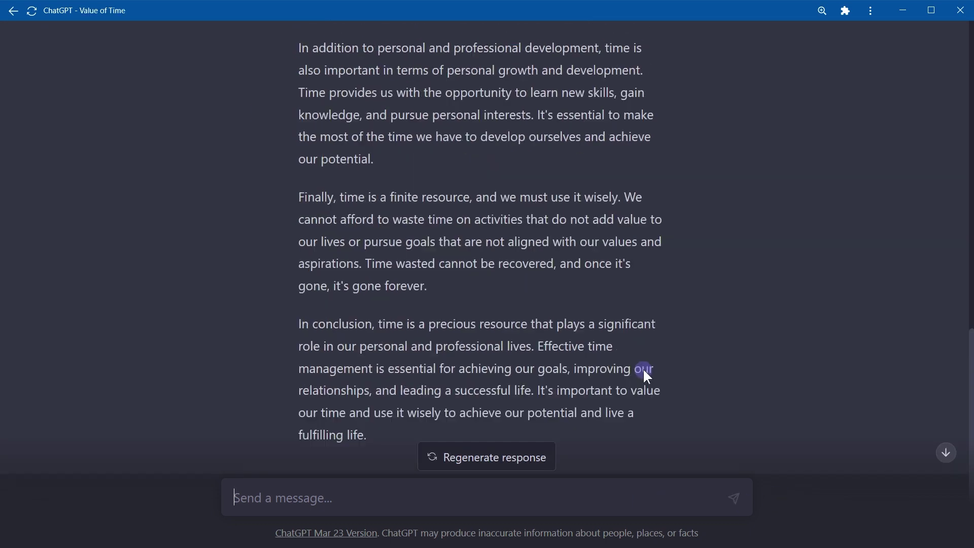
{"action": "scroll", "coordinate": [654, 363], "scroll_direction": "down", "scroll_amount": 15}
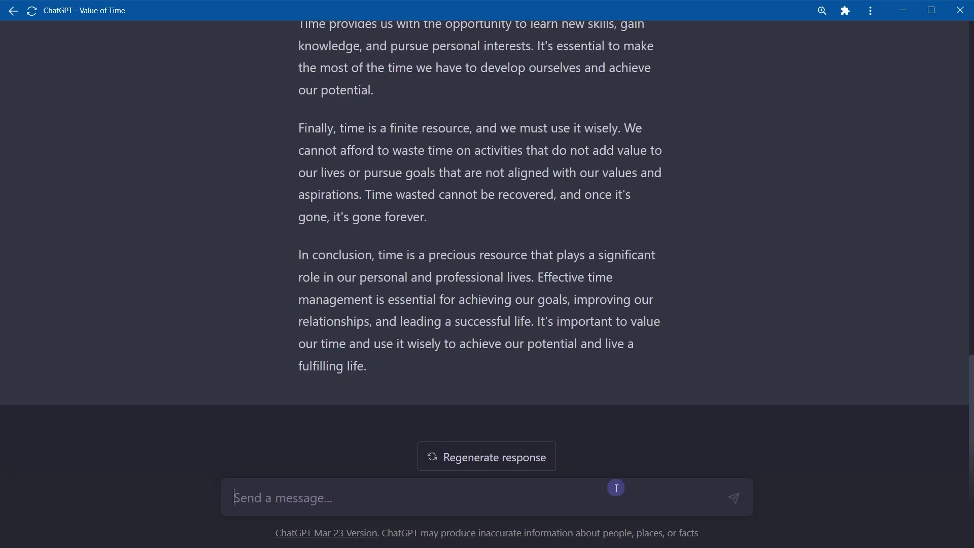
{"action": "type", "text": "summarise this"}
{"action": "key", "text": "Return"}
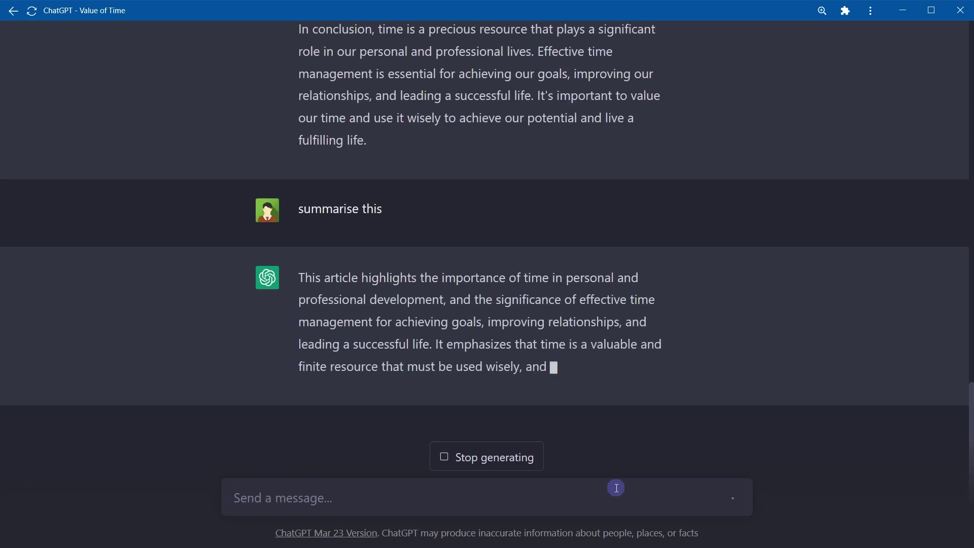
Step: Compare the generated summary with the full article and its original prompt
{"action": "left_click_drag", "start_coordinate": [657, 366], "coordinate": [304, 216]}
{"action": "left_click", "coordinate": [526, 323]}
{"action": "scroll", "coordinate": [527, 324], "scroll_direction": "up", "scroll_amount": 5}
{"action": "scroll", "coordinate": [525, 324], "scroll_direction": "up", "scroll_amount": 5}
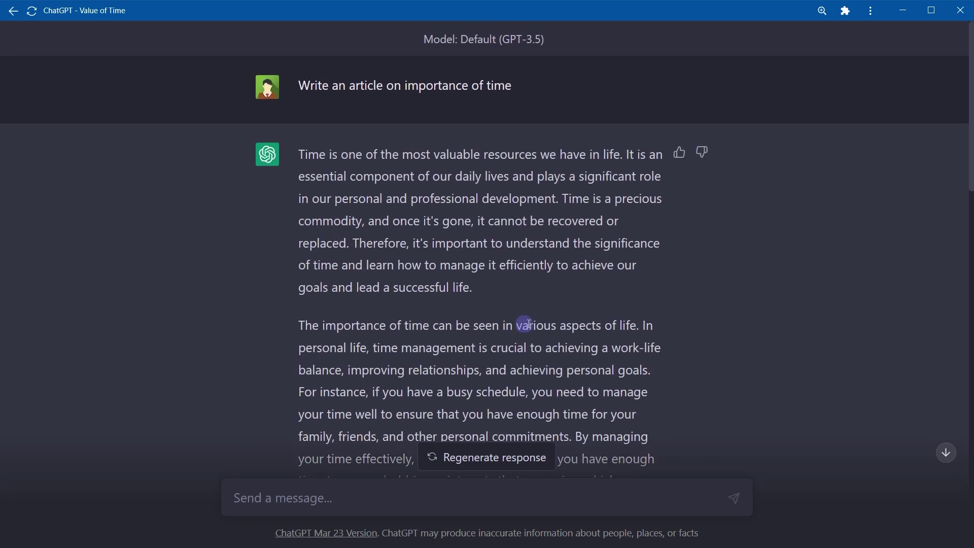
{"action": "scroll", "coordinate": [528, 327], "scroll_direction": "down", "scroll_amount": 15}
{"action": "triple_click", "coordinate": [533, 331]}
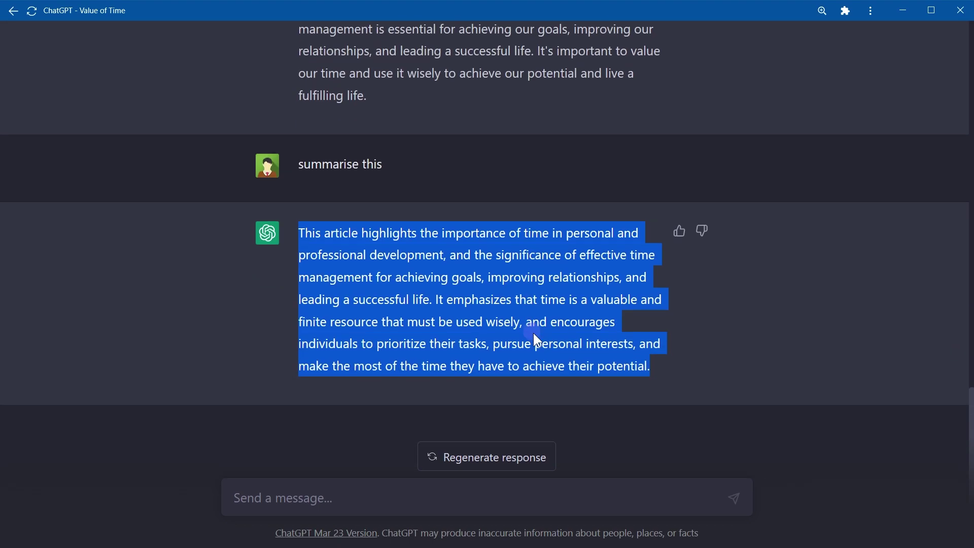
{"action": "left_click", "coordinate": [545, 253]}
{"action": "scroll", "coordinate": [545, 233], "scroll_direction": "up", "scroll_amount": 15}
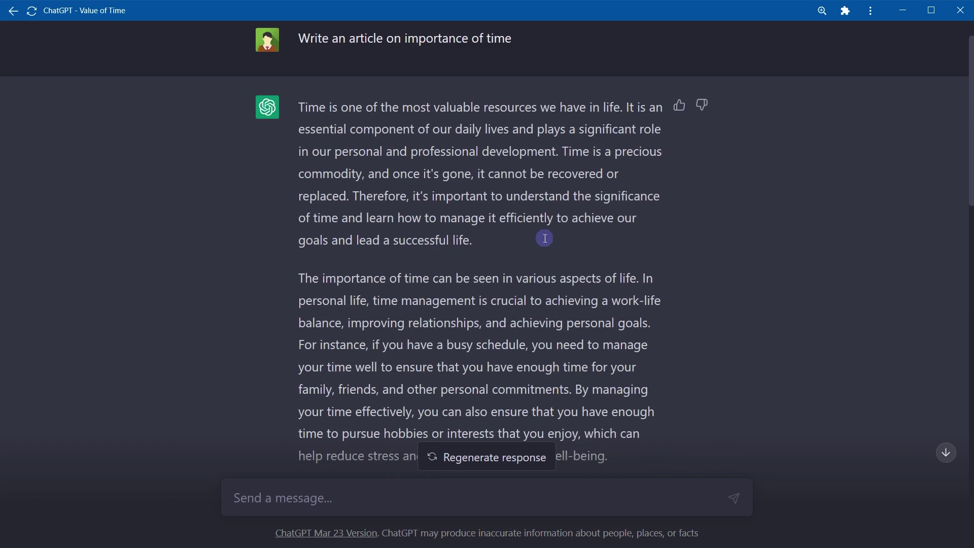
{"action": "left_click_drag", "start_coordinate": [300, 87], "coordinate": [550, 79]}
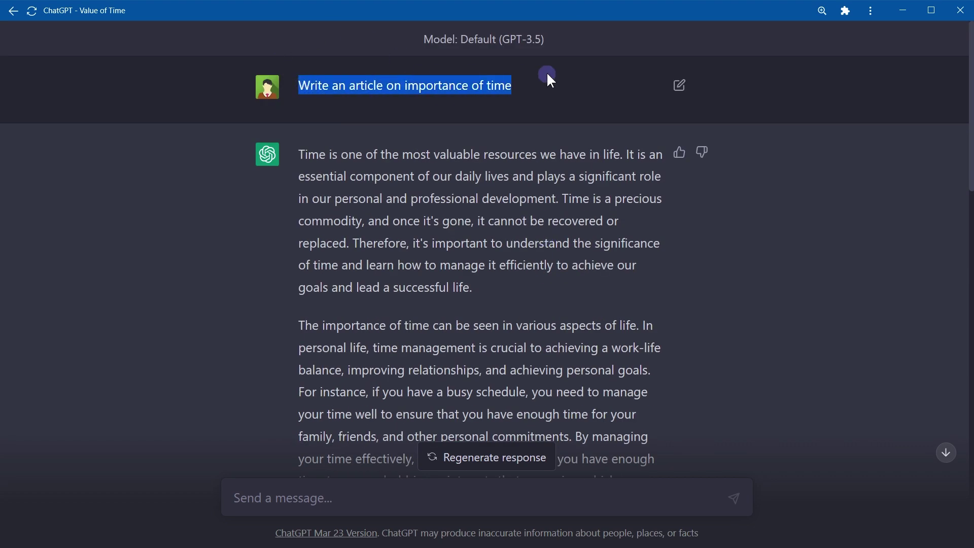
Step: Copy the full text of the article on time and send it in a new message prefixed with "summarize:"
{"action": "left_click_drag", "start_coordinate": [300, 154], "coordinate": [645, 70]}
{"action": "left_click", "coordinate": [454, 490]}
{"action": "type", "text": "summa"}
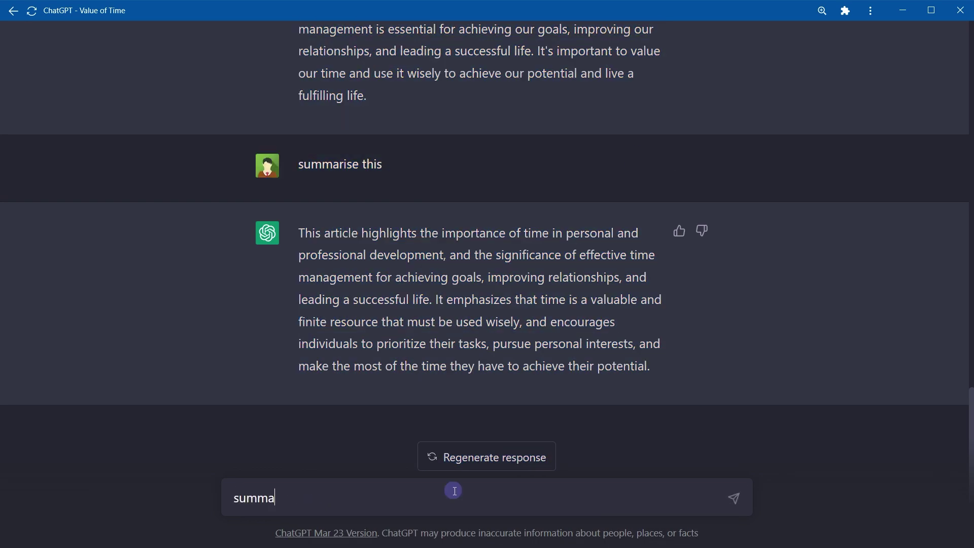
{"action": "type", "text": "rize:"}
{"action": "key", "text": "ctrl+v"}
{"action": "key", "text": "Return"}
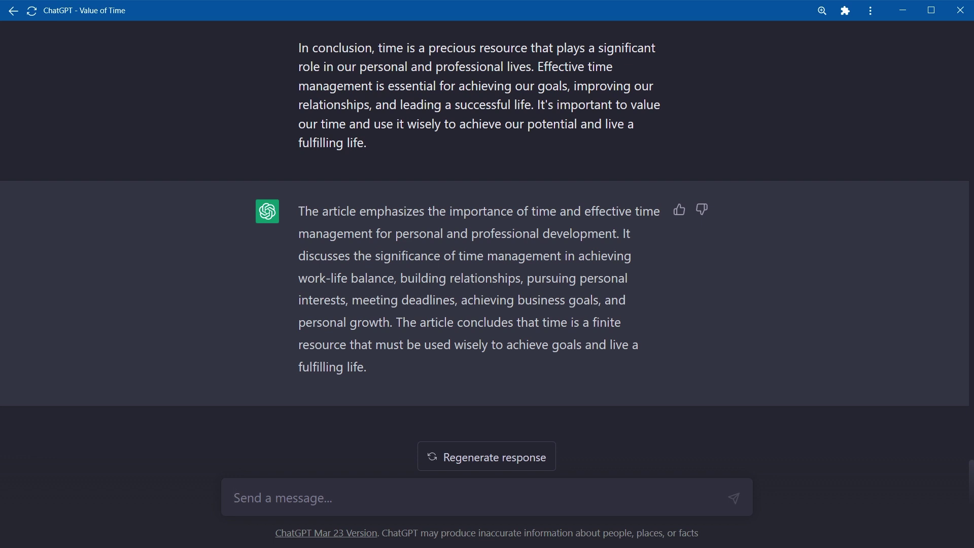
{"action": "type", "text": "summarize"}
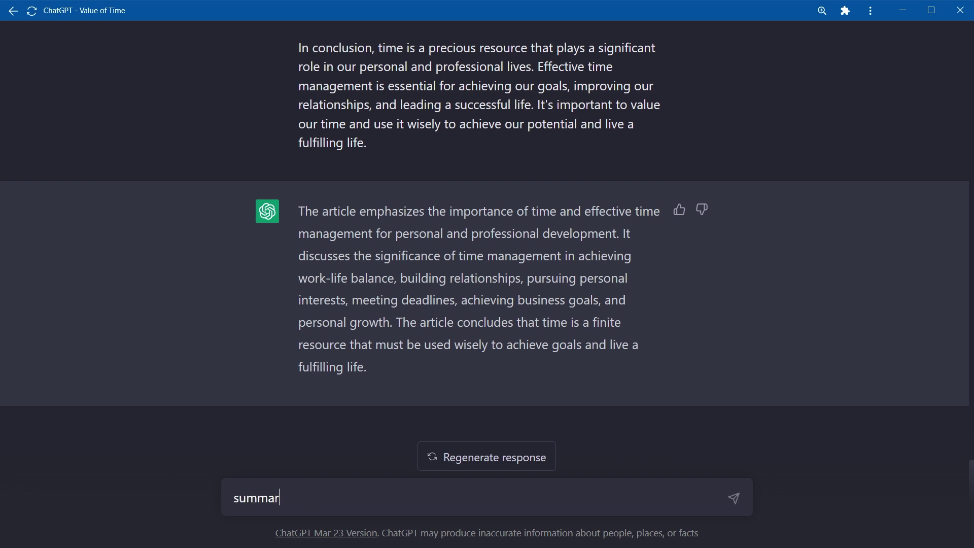
{"action": "type", "text": "https://www.techradar.com/news/amazon-is-growing-diamonds-to-use-in-quantum-networks"}
{"action": "key", "text": "ctrl+shift+Right"}
{"action": "key", "text": "ctrl+shift+Right"}
{"action": "key", "text": "ctrl+shift+Right"}
{"action": "key", "text": "ctrl+shift+Right"}
{"action": "key", "text": "ctrl+shift+Right"}
{"action": "key", "text": "ctrl+shift+Right"}
{"action": "key", "text": "ctrl+shift+Right"}
{"action": "key", "text": "ctrl+shift+Right"}
{"action": "key", "text": "ctrl+shift+Right"}
{"action": "key", "text": "ctrl+shift+Right"}
{"action": "key", "text": "ctrl+shift+Right"}
{"action": "key", "text": "ctrl+shift+Right"}
{"action": "key", "text": "ctrl+shift+Right"}
{"action": "key", "text": "ctrl+shift+Right"}
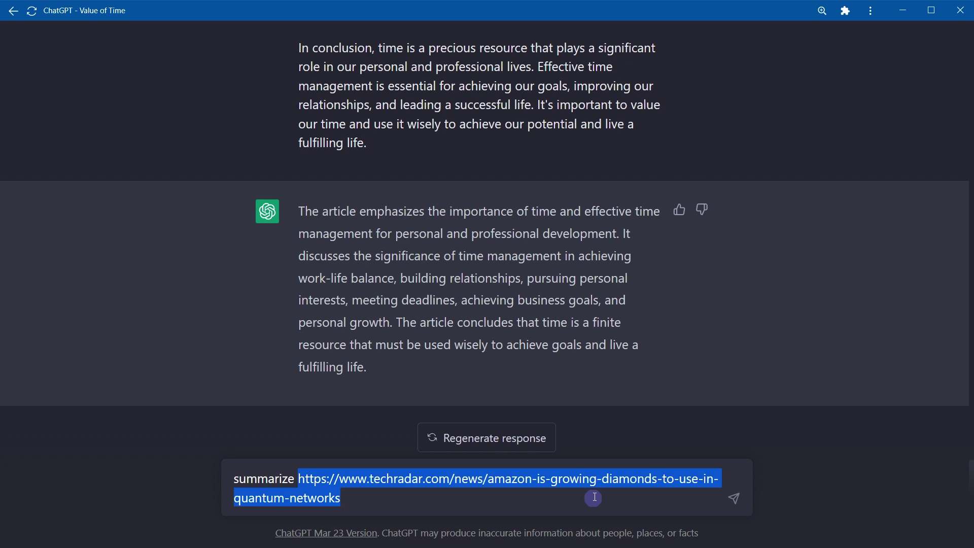
{"action": "key", "text": "Return"}
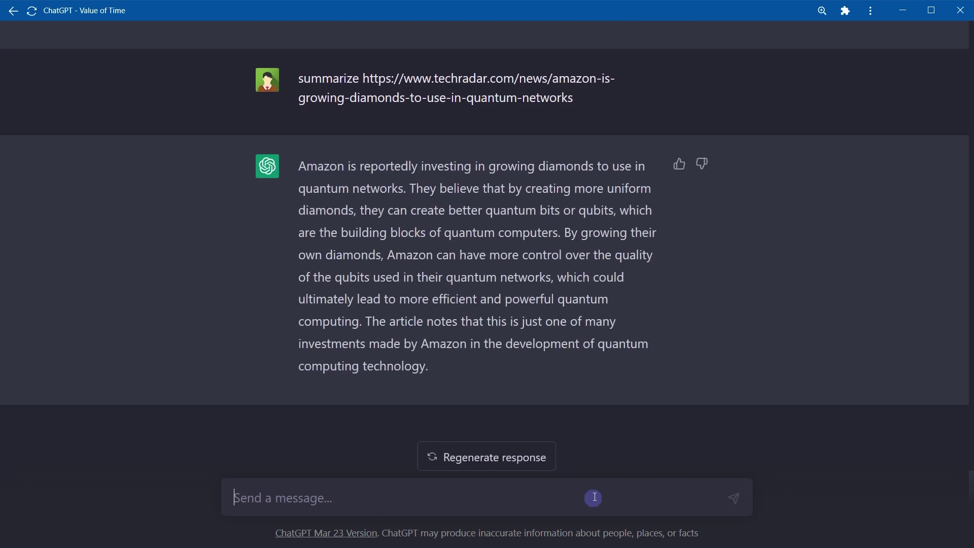
Step: Review the Amazon summary, switch to the browser, and copy the address of the Copland tube amp article in TechRadar's news section
{"action": "left_click_drag", "start_coordinate": [459, 376], "coordinate": [298, 162]}
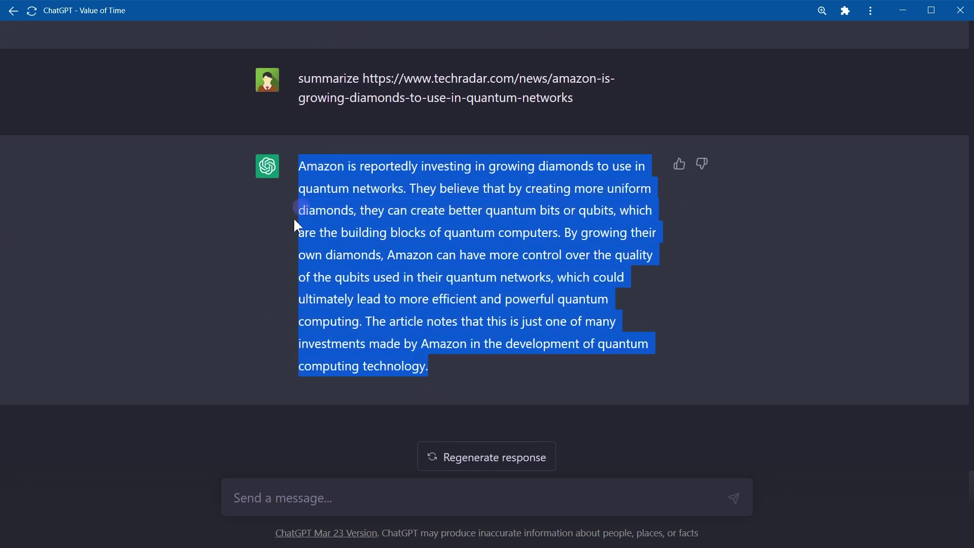
{"action": "left_click_drag", "start_coordinate": [574, 98], "coordinate": [368, 81]}
{"action": "key", "text": "alt+Tab"}
{"action": "left_click", "coordinate": [246, 224]}
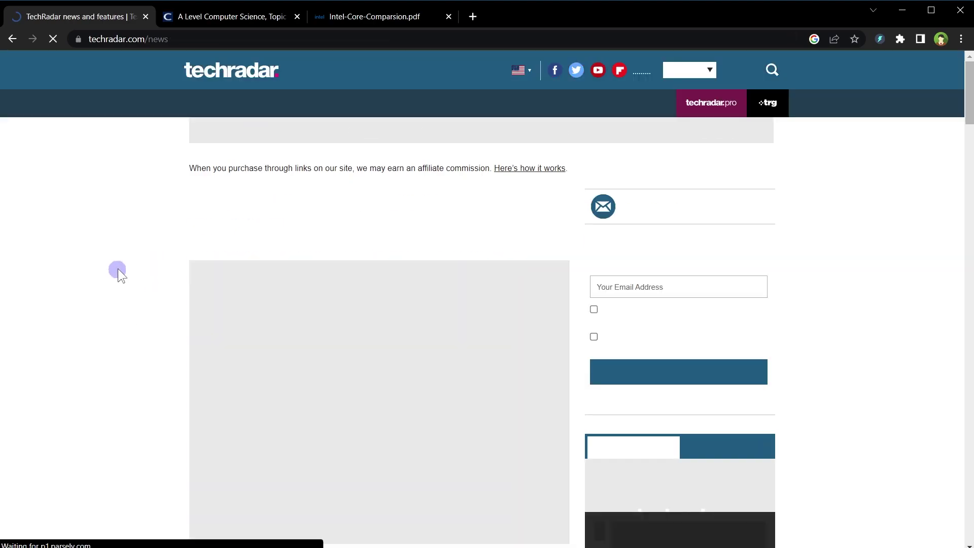
{"action": "scroll", "coordinate": [128, 315], "scroll_direction": "down", "scroll_amount": 10}
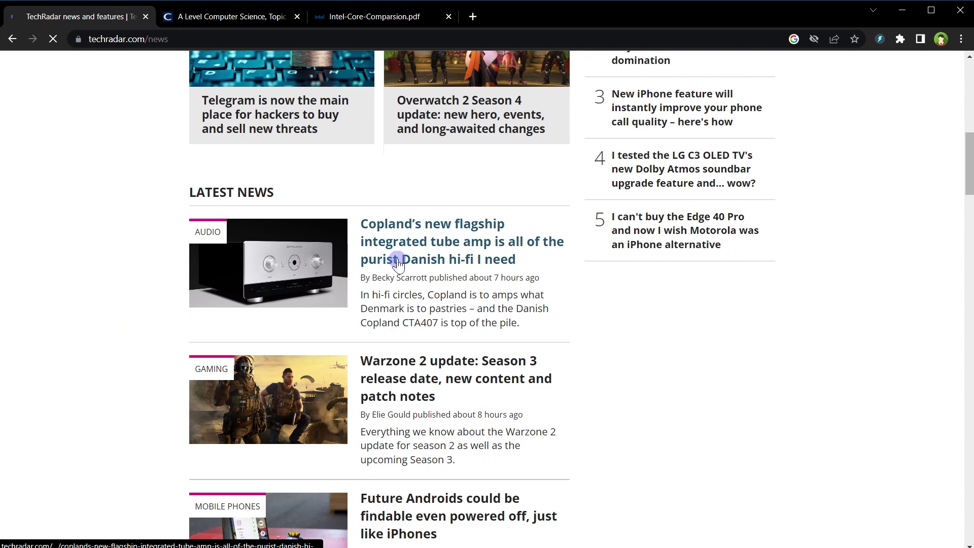
{"action": "left_click", "coordinate": [395, 261]}
{"action": "left_click", "coordinate": [536, 38]}
{"action": "key", "text": "ctrl+c"}
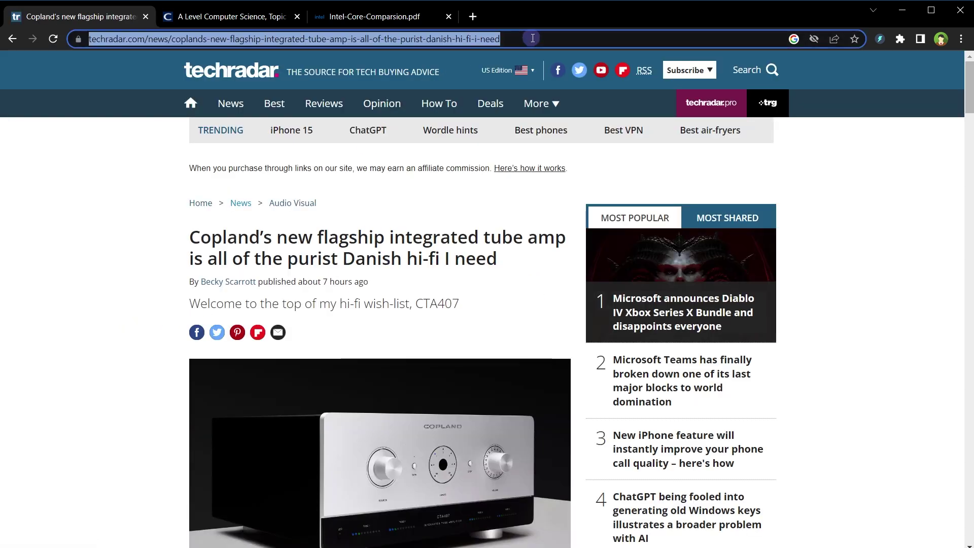
Step: Switch back to ChatGPT and send "summarize" followed by the copied Copland tube amp article URL
{"action": "key", "text": "alt+Tab"}
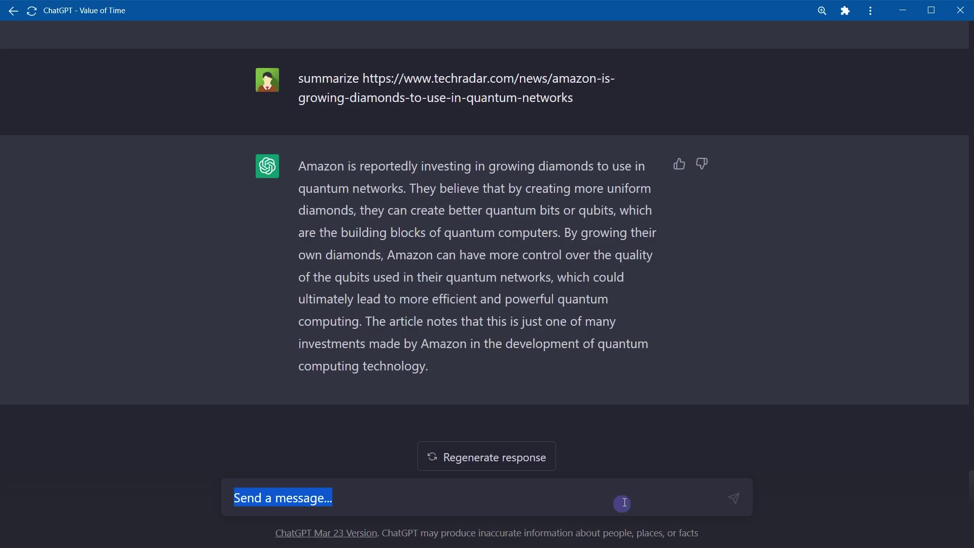
{"action": "left_click", "coordinate": [621, 502]}
{"action": "type", "text": "summarize"}
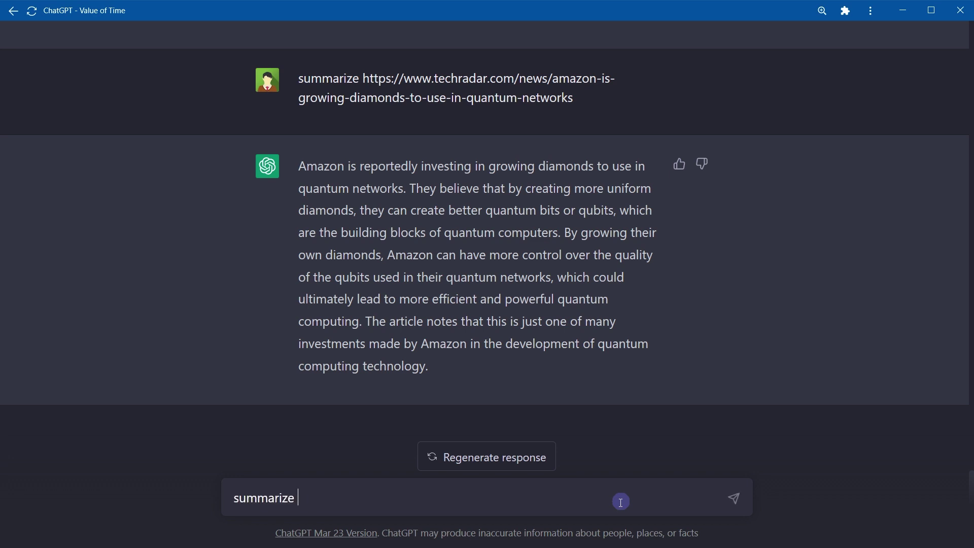
{"action": "key", "text": "ctrl+v"}
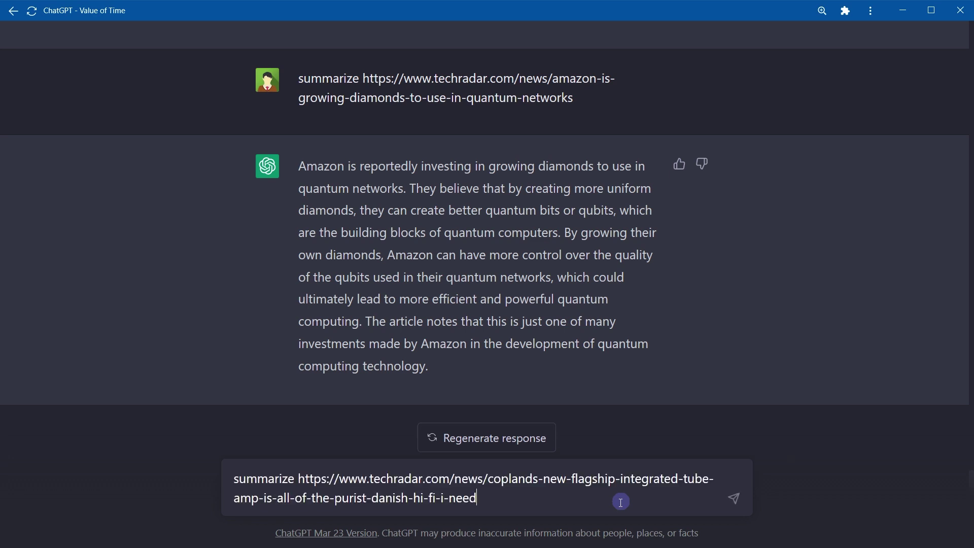
{"action": "key", "text": "Return"}
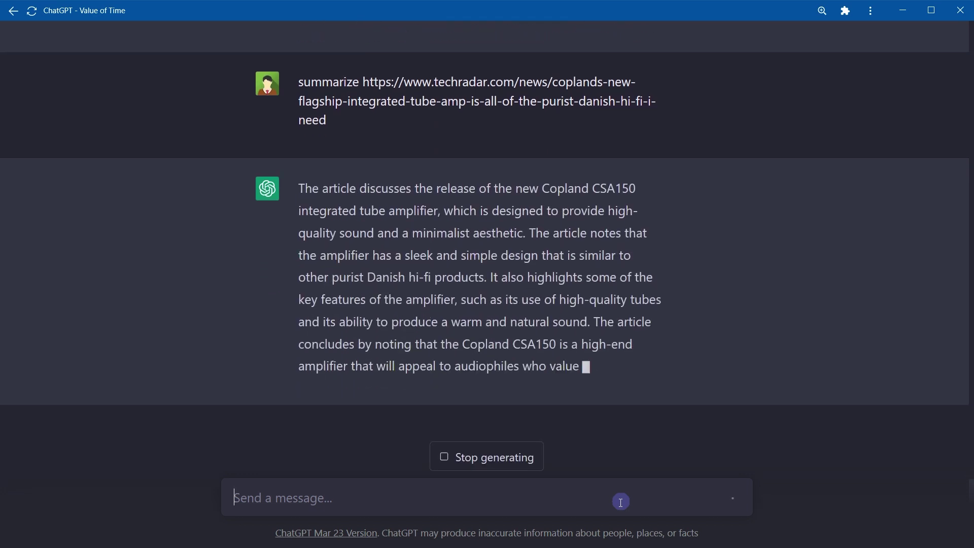
Step: Switch to the browser, skim the A Level Computer Science types-of-processor PDF, and copy its address
{"action": "key", "text": "alt+Tab"}
{"action": "left_click", "coordinate": [218, 16]}
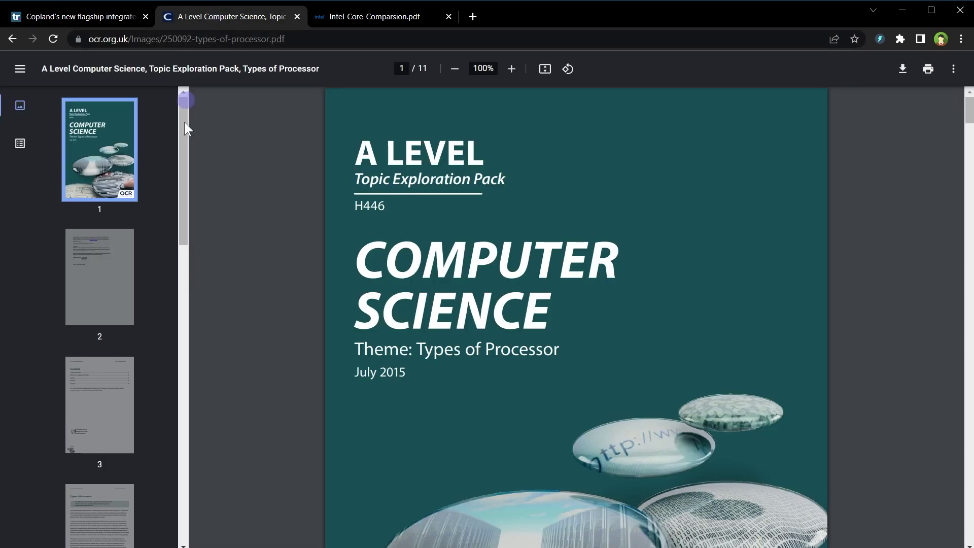
{"action": "scroll", "coordinate": [453, 339], "scroll_direction": "down", "scroll_amount": 9}
{"action": "scroll", "coordinate": [457, 339], "scroll_direction": "down", "scroll_amount": 20}
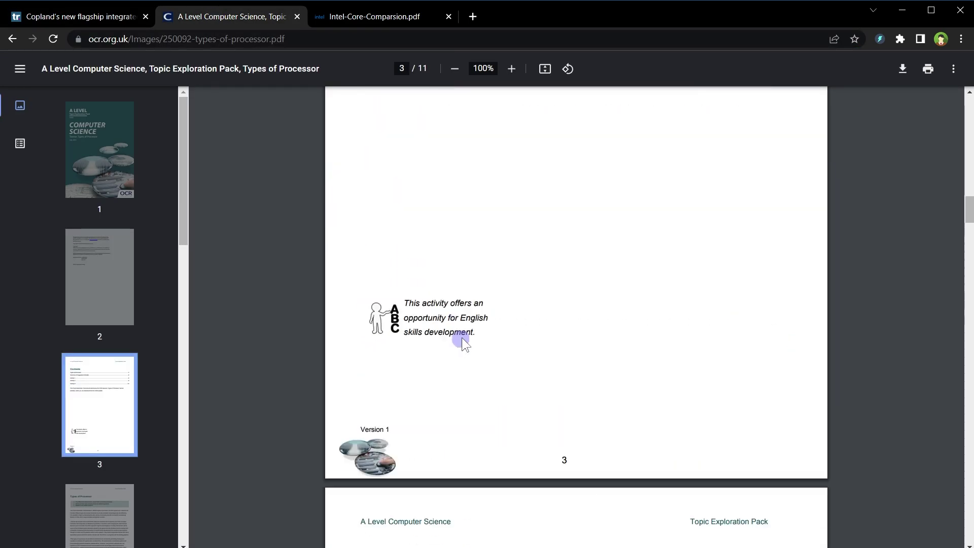
{"action": "scroll", "coordinate": [463, 334], "scroll_direction": "down", "scroll_amount": 5}
{"action": "left_click", "coordinate": [310, 38]}
{"action": "key", "text": "ctrl+c"}
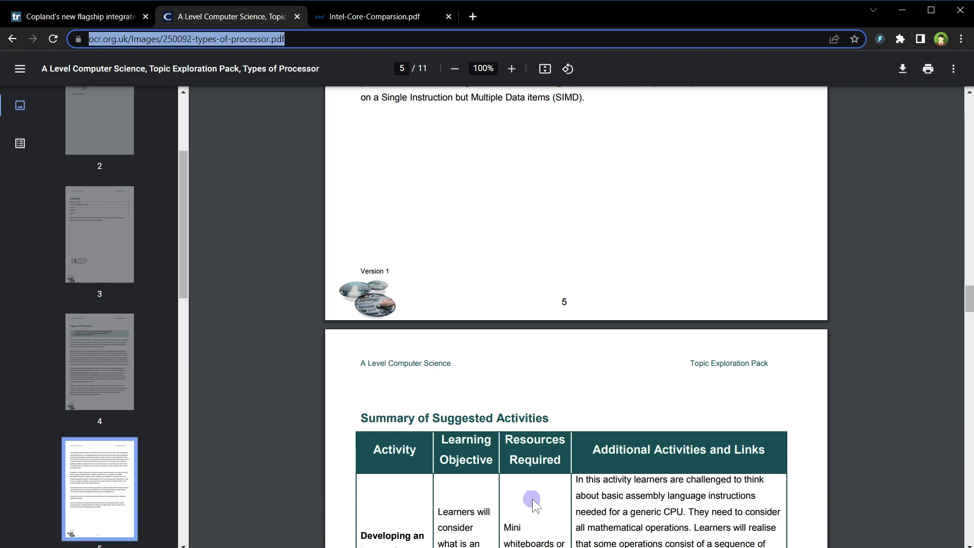
Step: Return to ChatGPT and send "summarize" followed by the copied types-of-processor PDF URL
{"action": "key", "text": "alt+Tab"}
{"action": "type", "text": "summarize"}
{"action": "key", "text": "ctrl+v"}
{"action": "key", "text": "Return"}
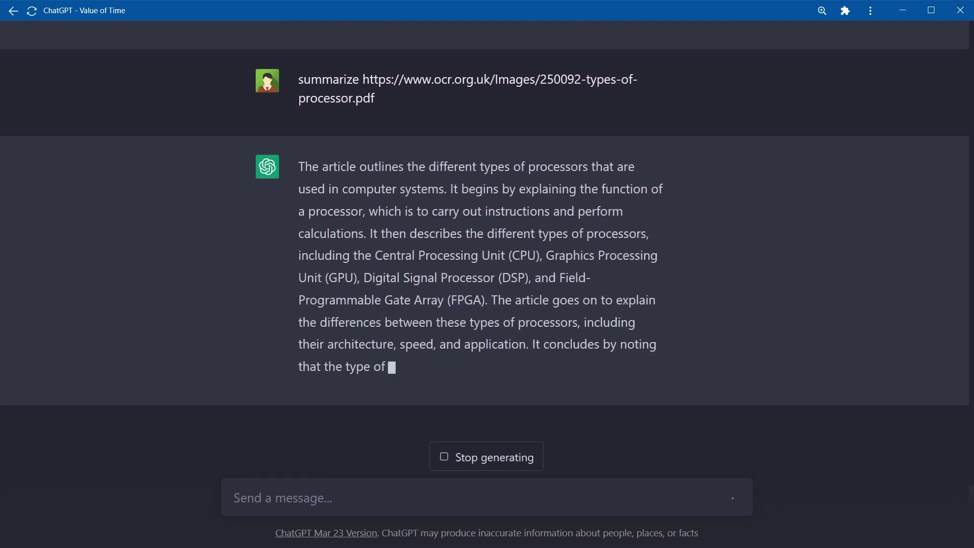
Step: Switch to the browser, skim the Intel-Core-Comparsion.pdf document, and copy its full address
{"action": "key", "text": "alt+Tab"}
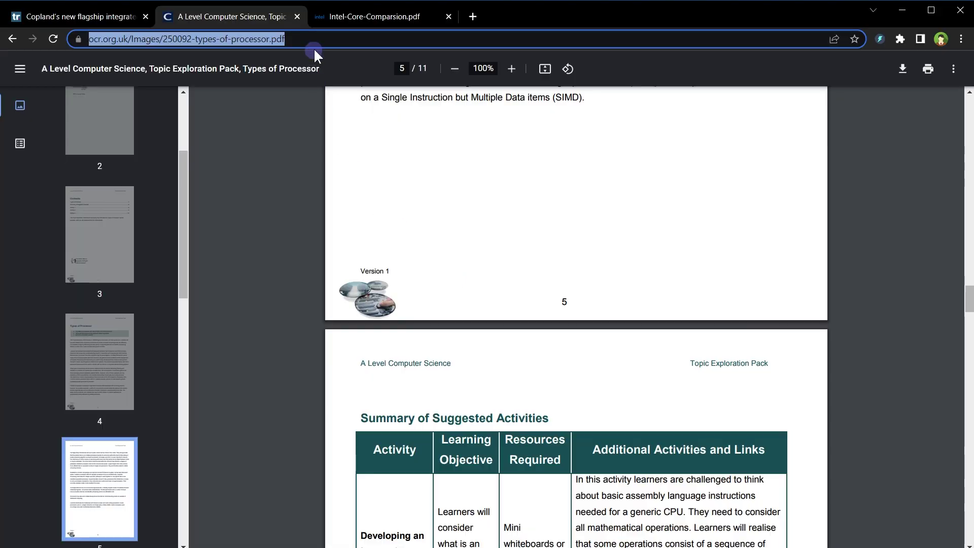
{"action": "key", "text": "ctrl+Tab"}
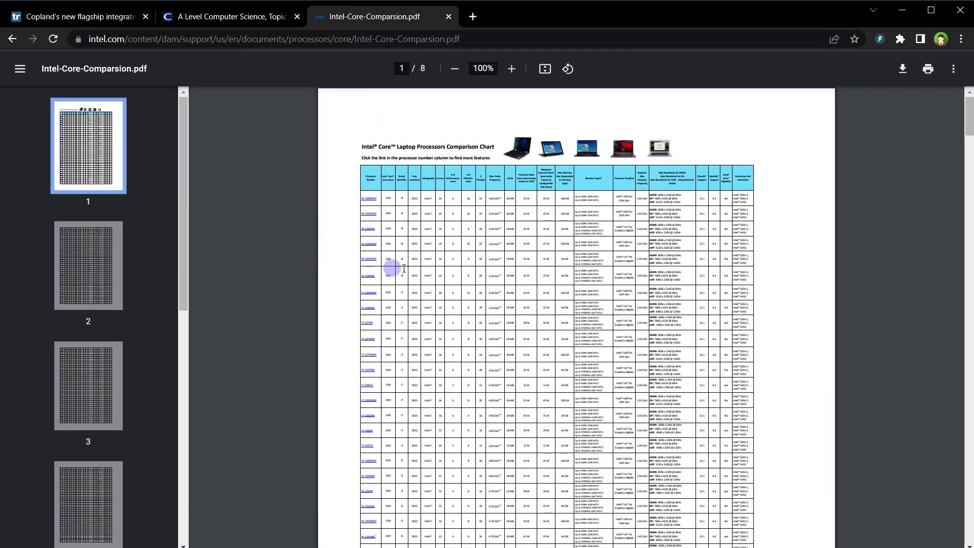
{"action": "scroll", "coordinate": [420, 267], "scroll_direction": "down", "scroll_amount": 20}
{"action": "scroll", "coordinate": [472, 262], "scroll_direction": "down", "scroll_amount": 20}
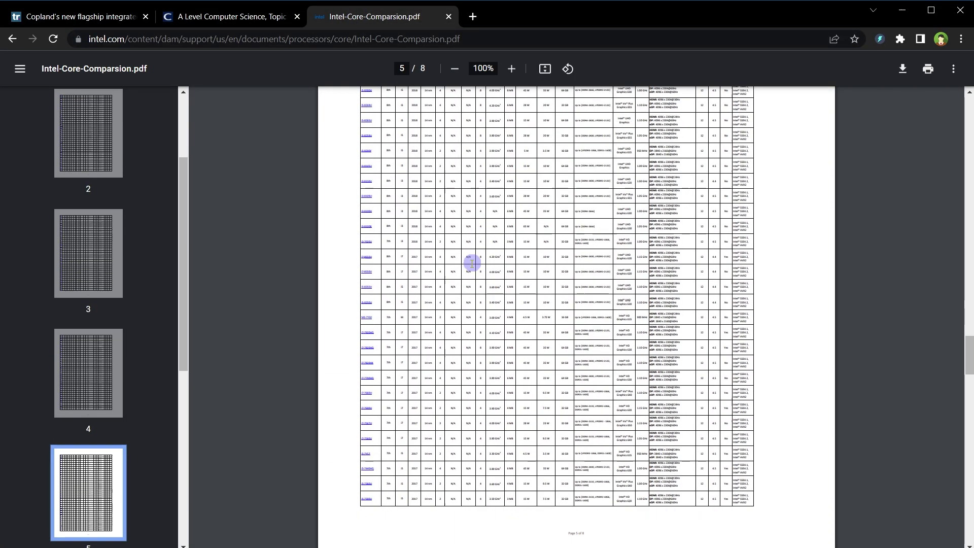
{"action": "scroll", "coordinate": [471, 267], "scroll_direction": "down", "scroll_amount": 10}
{"action": "scroll", "coordinate": [471, 267], "scroll_direction": "up", "scroll_amount": 20}
{"action": "scroll", "coordinate": [470, 266], "scroll_direction": "up", "scroll_amount": 17}
{"action": "key", "text": "ctrl+l"}
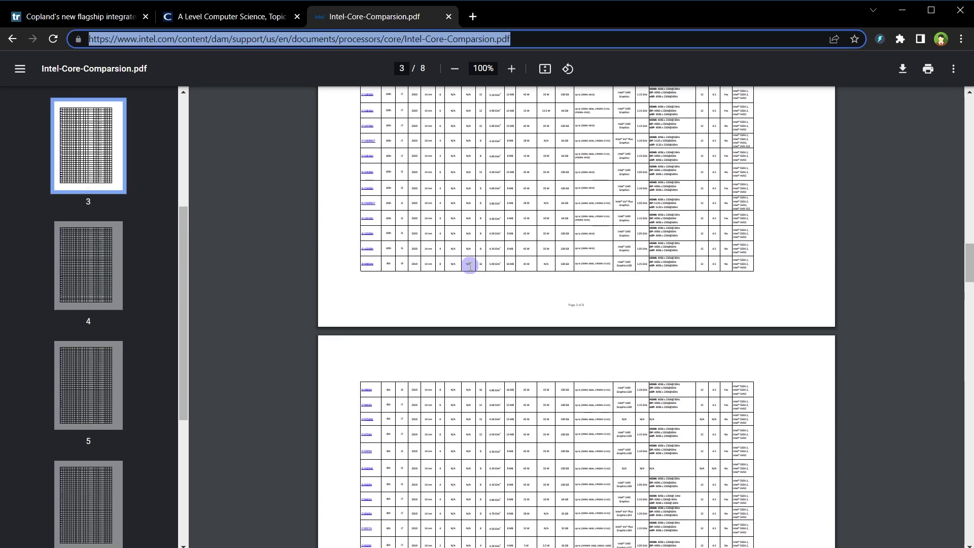
Step: Return to ChatGPT and send "summarize" followed by the Intel-Core-Comparsion.pdf URL
{"action": "key", "text": "alt+Tab"}
{"action": "left_click", "coordinate": [523, 496]}
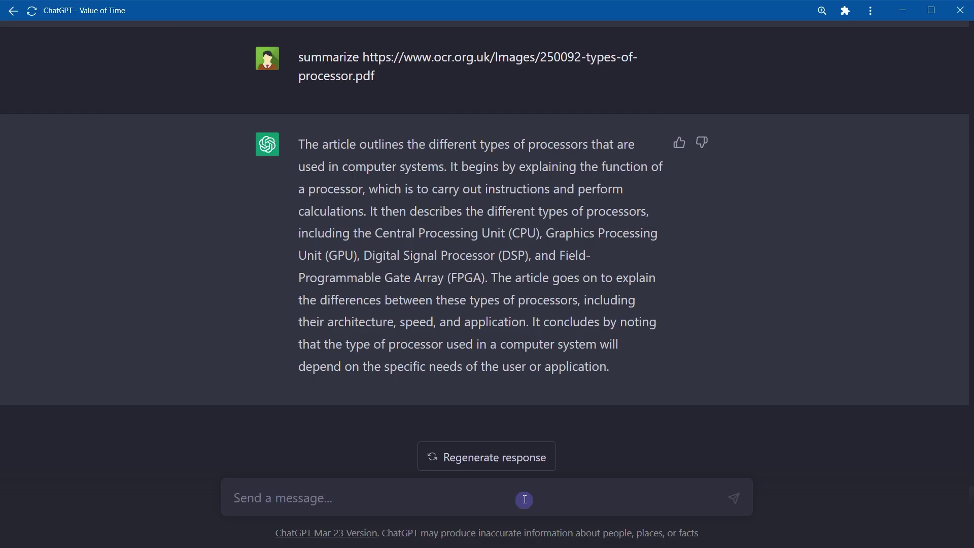
{"action": "type", "text": "summarize"}
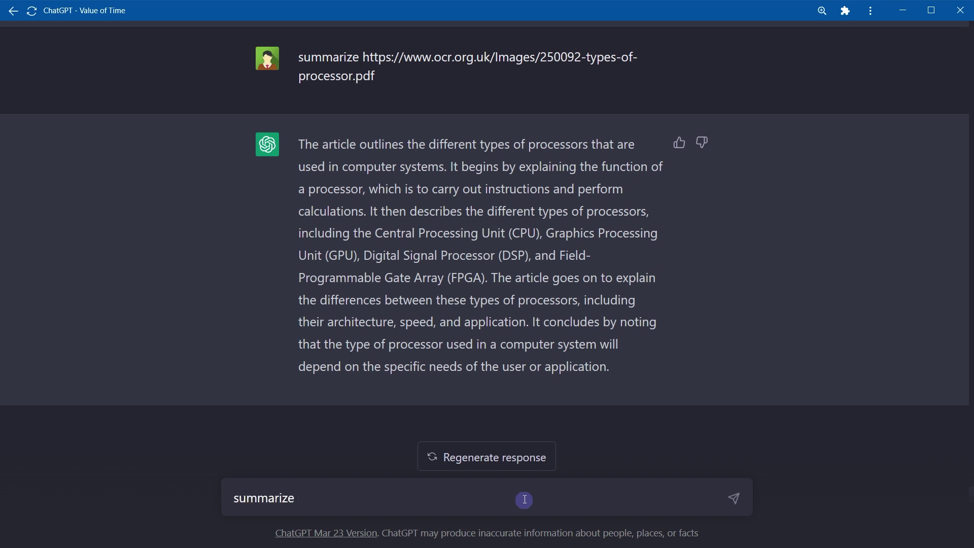
{"action": "type", "text": "https://www.intel.com/content/dam/support/us/en/documents/processors/core/Intel-Core-Comparsion.pdf"}
{"action": "key", "text": "Return"}
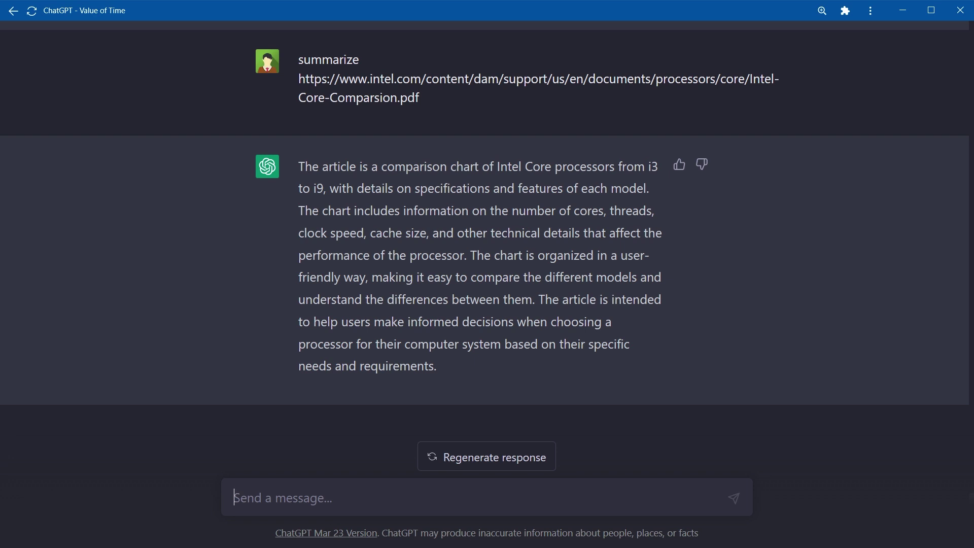
Step: Ask "can you access internet?" and follow up with "then how can you summarize an online article if I provide a URL?"
{"action": "type", "text": "can you access internet?"}
{"action": "key", "text": "Return"}
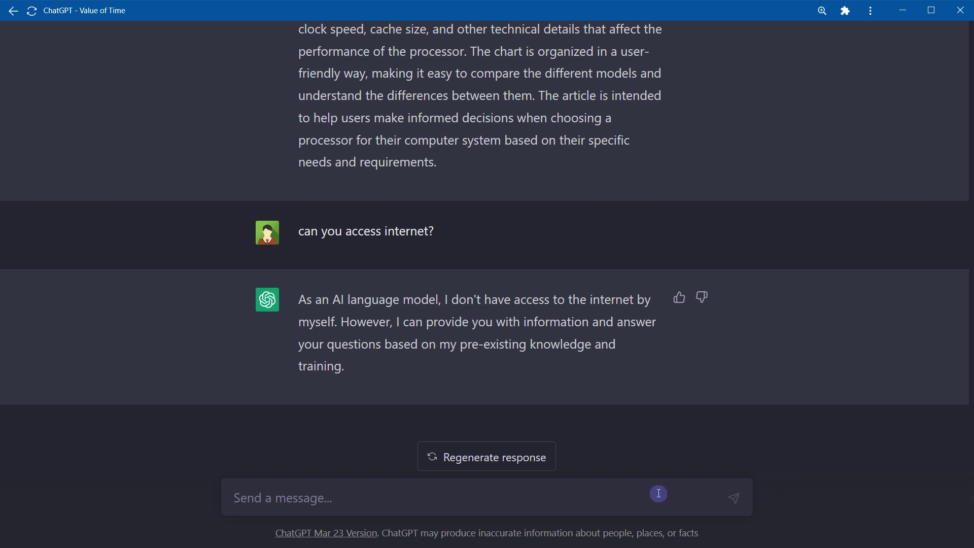
{"action": "type", "text": "then how can you summarize an online article if I provide a URL?"}
{"action": "key", "text": "ctrl+a"}
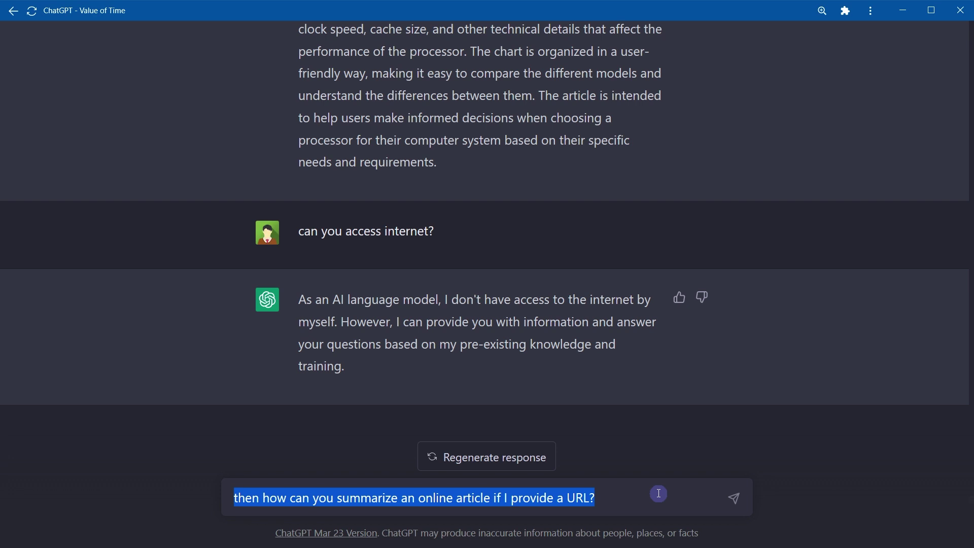
{"action": "key", "text": "Return"}
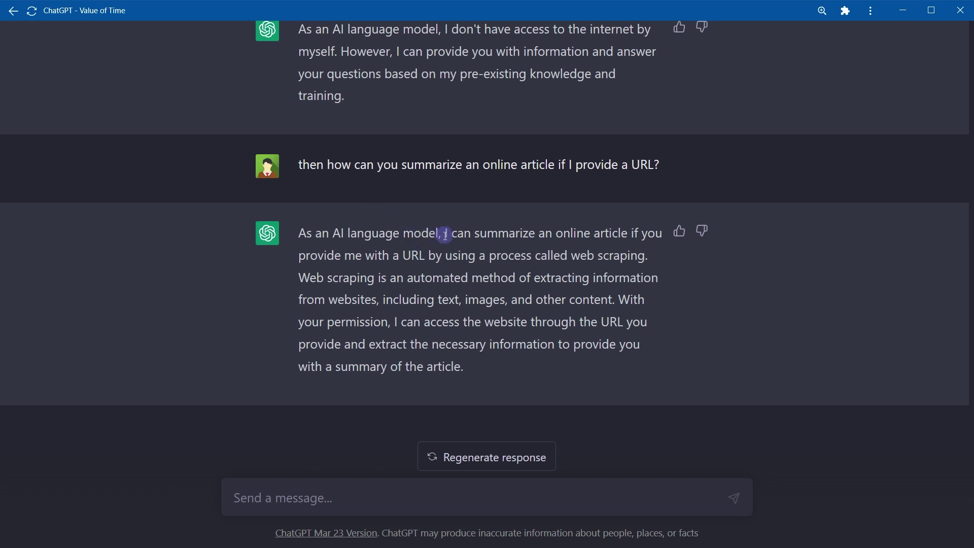
Step: Highlight the web scraping explanation, ask ChatGPT "can you summarize any webpage online?", and highlight the reply's passage on limitations
{"action": "left_click_drag", "start_coordinate": [446, 234], "coordinate": [642, 263]}
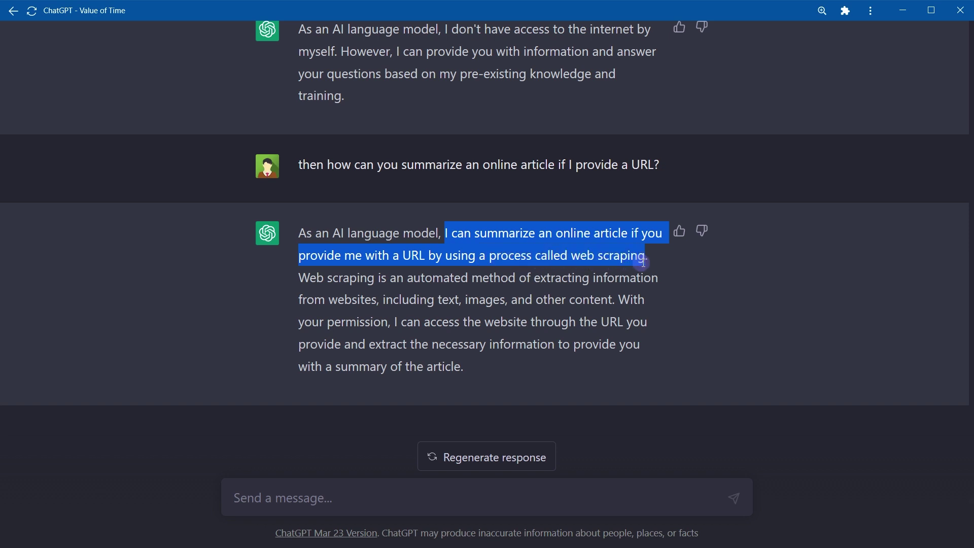
{"action": "left_click", "coordinate": [647, 489]}
{"action": "type", "text": "can you summarize any webpage"}
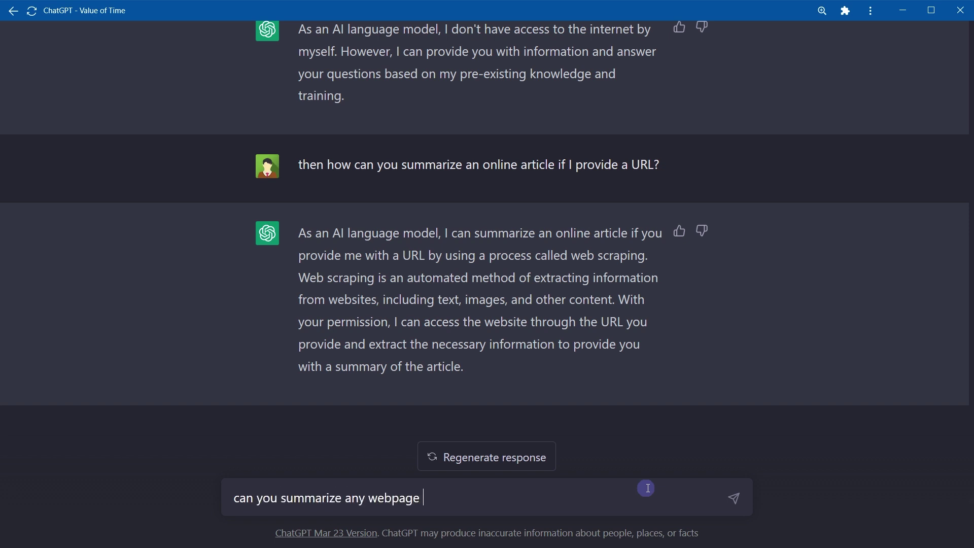
{"action": "type", "text": "?"}
{"action": "key", "text": "Return"}
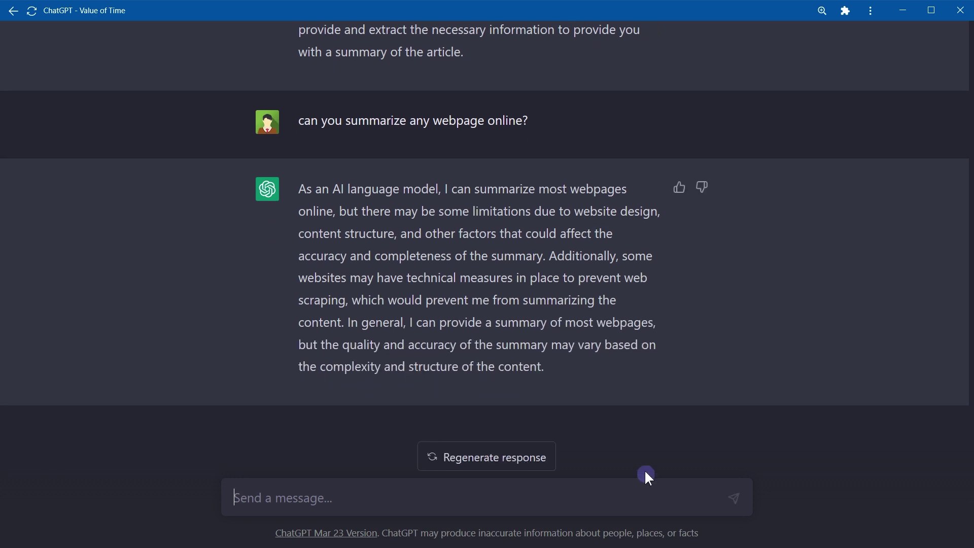
{"action": "left_click_drag", "start_coordinate": [627, 258], "coordinate": [348, 320]}
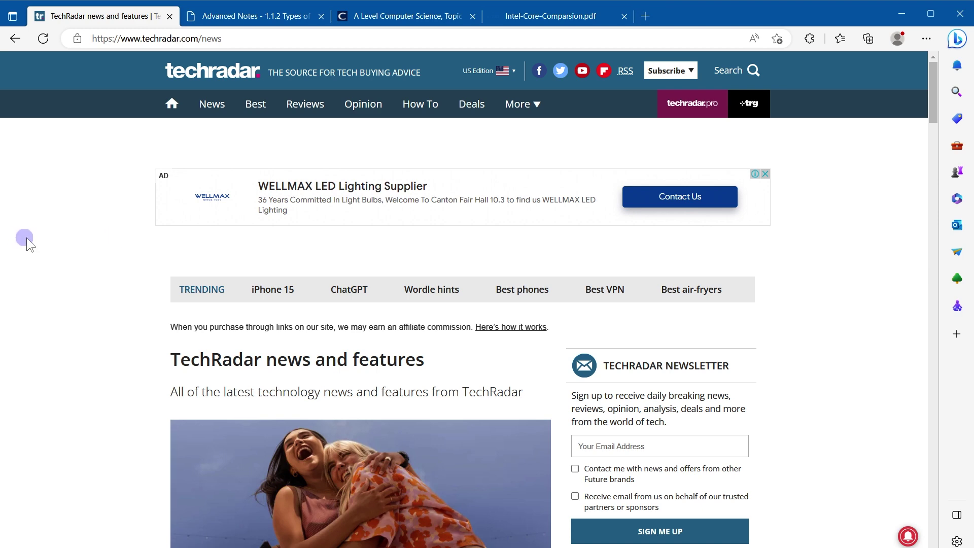
Step: In Microsoft Edge, open the TechRadar news article "Future Androids could be findable even powered off, just like iPhones"
{"action": "scroll", "coordinate": [72, 261], "scroll_direction": "down", "scroll_amount": 4}
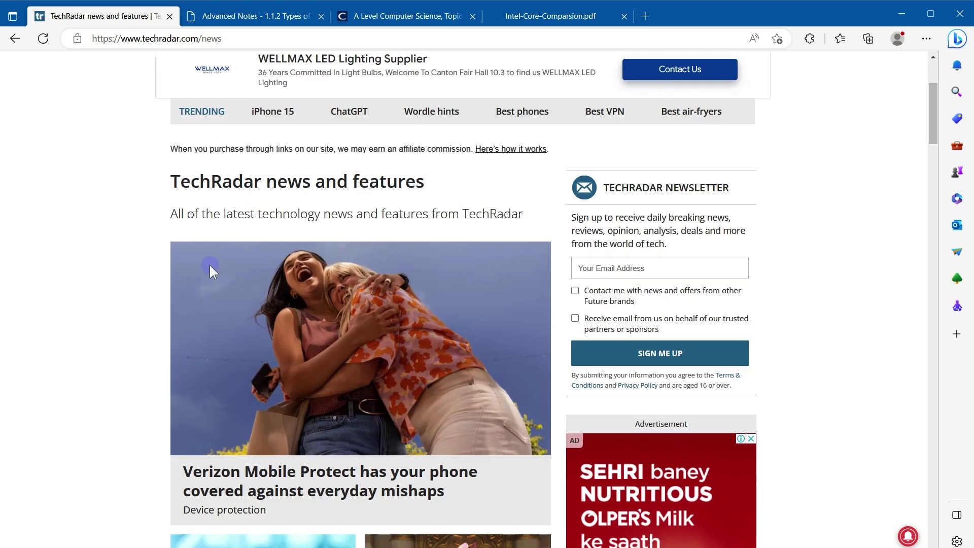
{"action": "scroll", "coordinate": [210, 269], "scroll_direction": "down", "scroll_amount": 12}
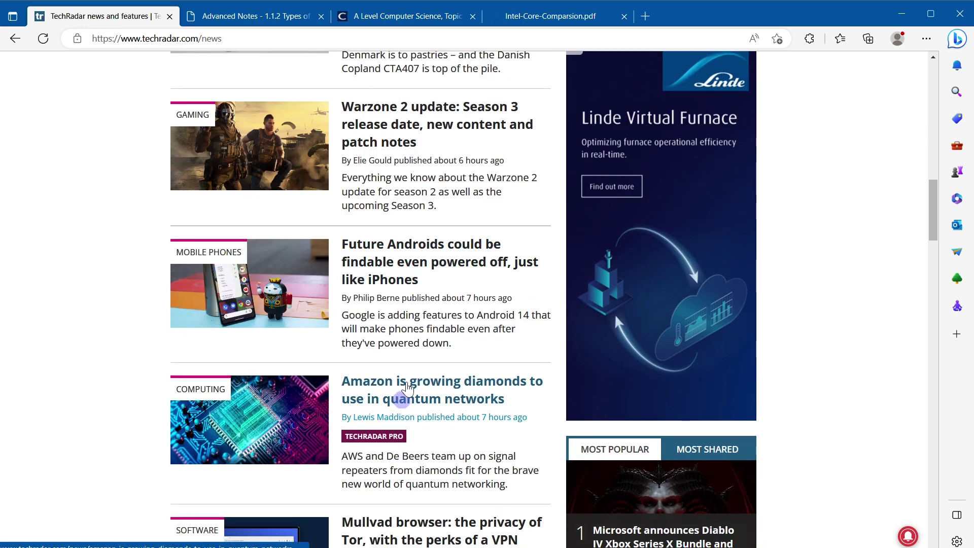
{"action": "left_click", "coordinate": [409, 280]}
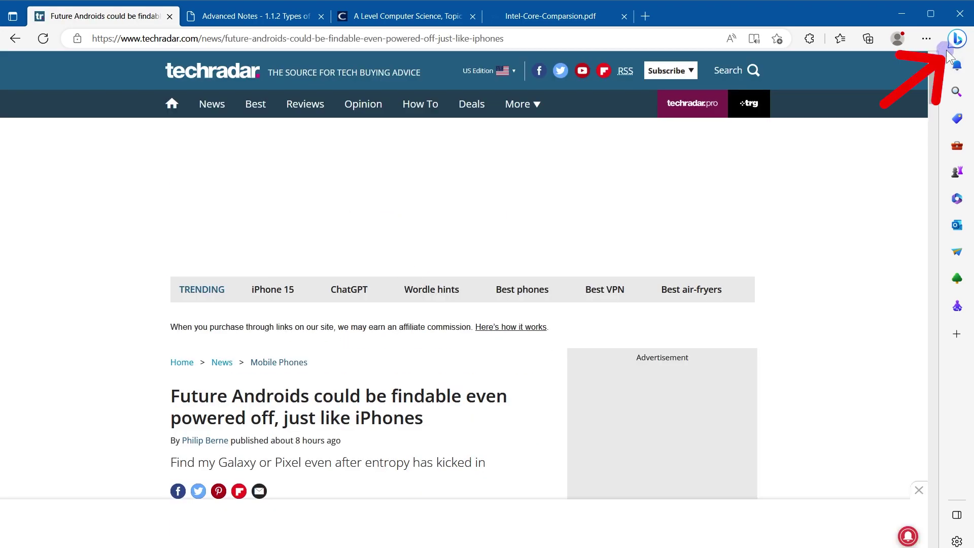
Step: Open Bing chat beside the article, start a new topic, and send "generate page takeaways"
{"action": "left_click", "coordinate": [956, 42]}
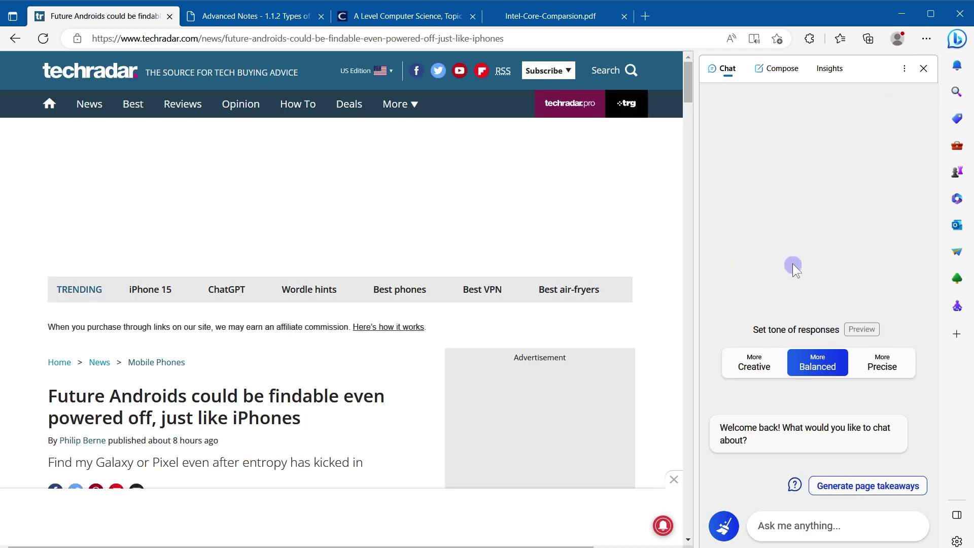
{"action": "left_click", "coordinate": [724, 526]}
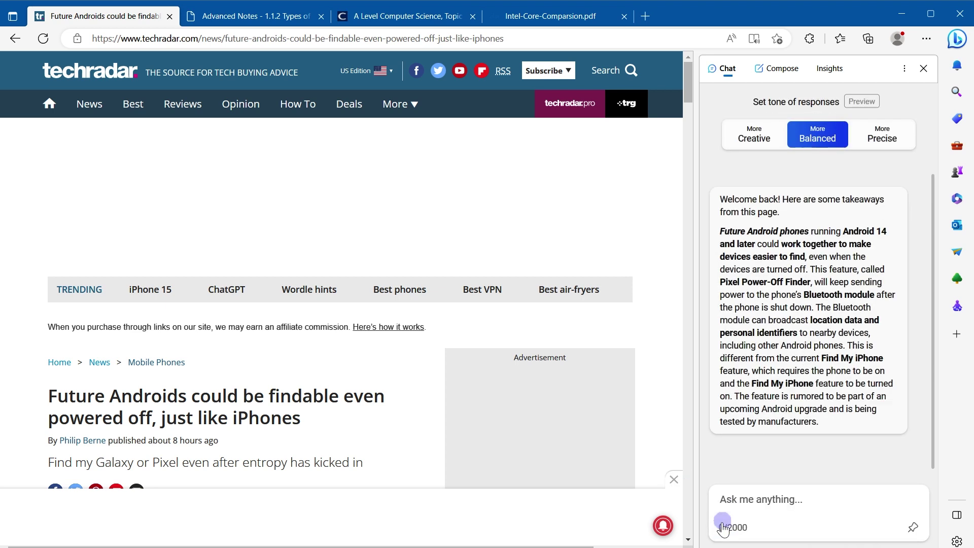
{"action": "left_click_drag", "start_coordinate": [818, 226], "coordinate": [827, 235]}
{"action": "left_click", "coordinate": [853, 523]}
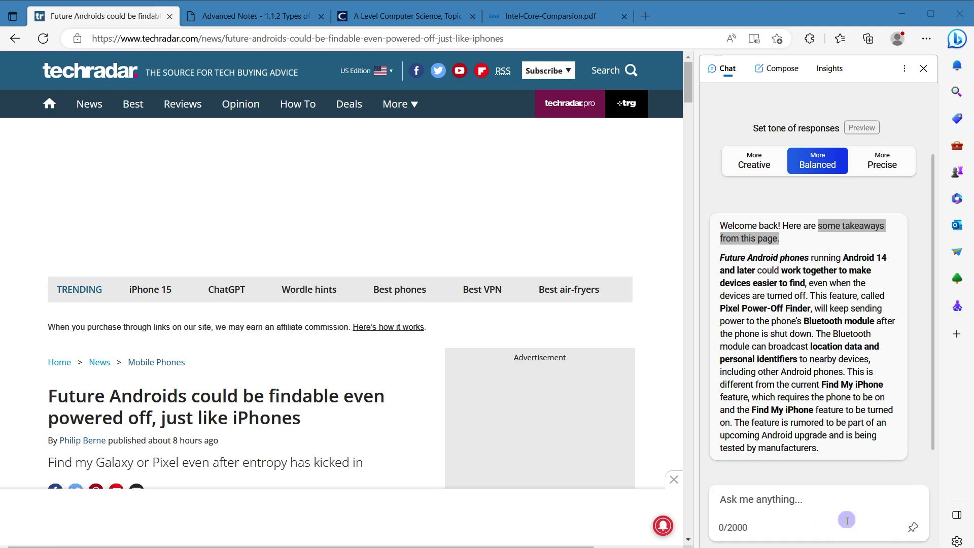
{"action": "type", "text": "generate page takeaways"}
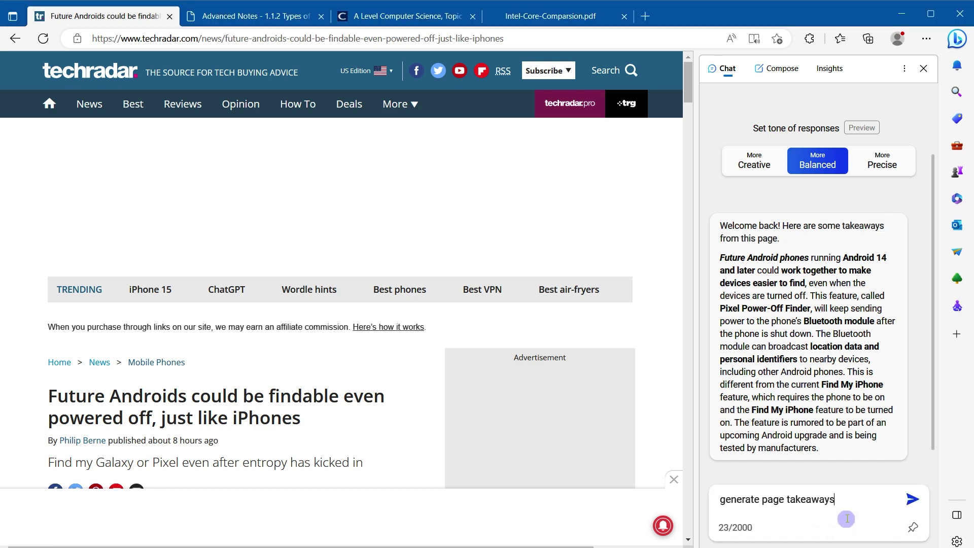
{"action": "key", "text": "Return"}
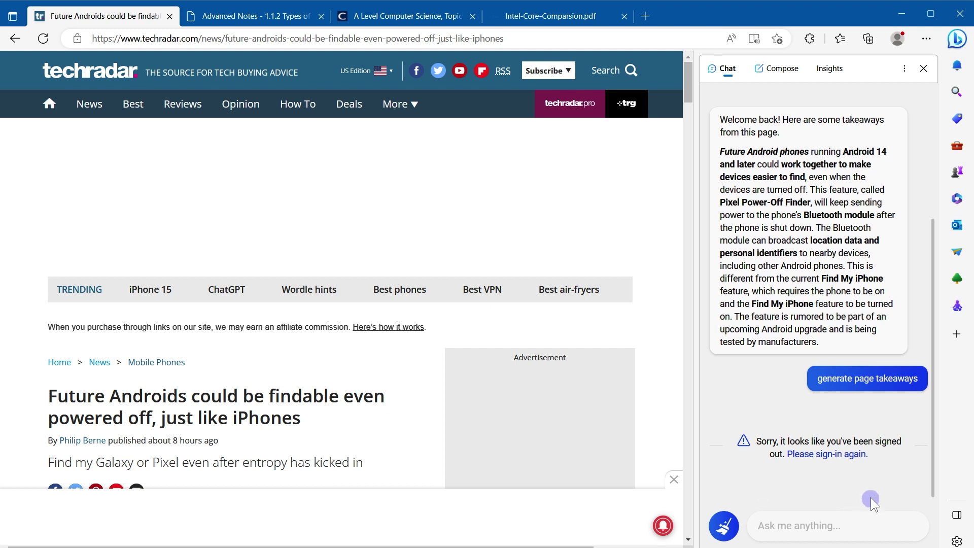
Step: Sign in to Bing again with the Microsoft account's e-mail and password
{"action": "left_click", "coordinate": [846, 455]}
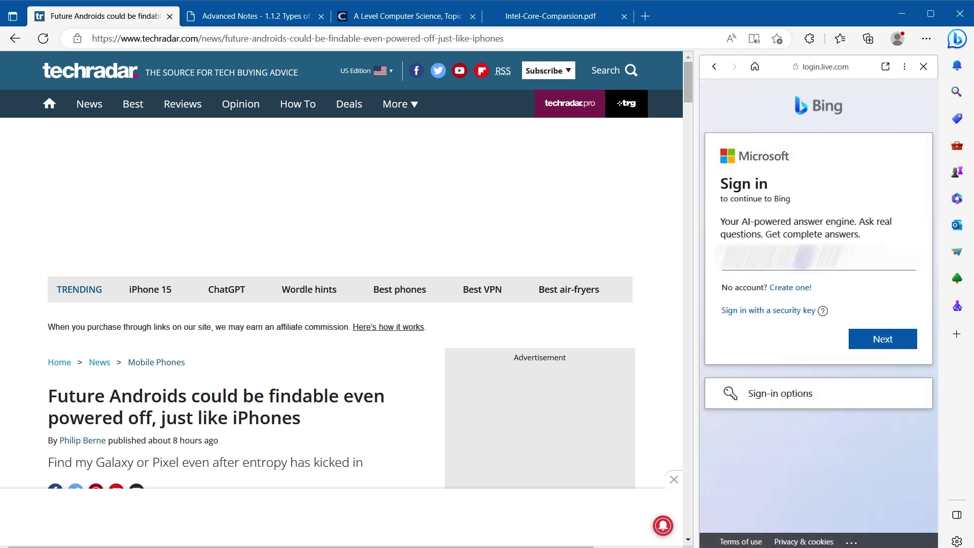
{"action": "left_click", "coordinate": [867, 343]}
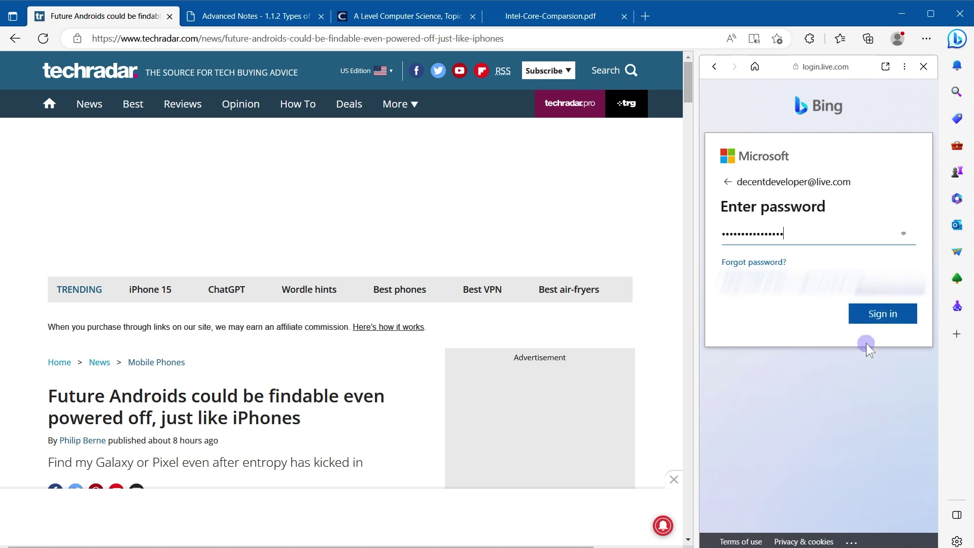
{"action": "key", "text": "Return"}
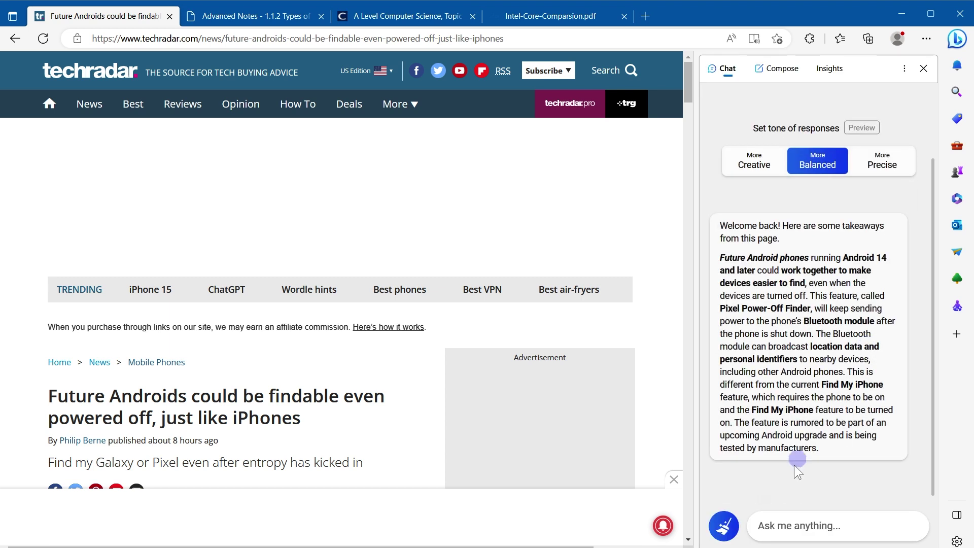
Step: Start a new chat topic, send "generate page takeaways", and compare the reply with the TechRadar article
{"action": "left_click", "coordinate": [725, 524]}
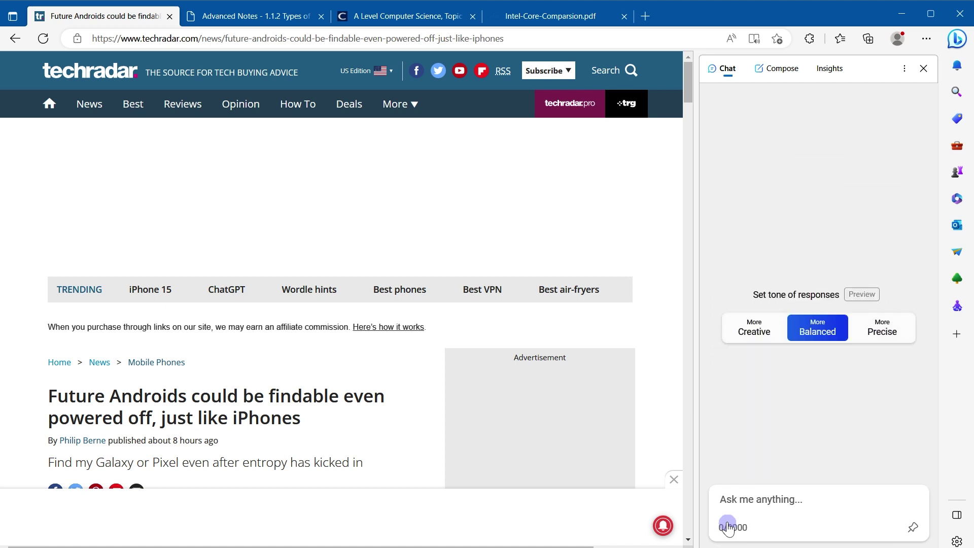
{"action": "type", "text": "generate page takeaways"}
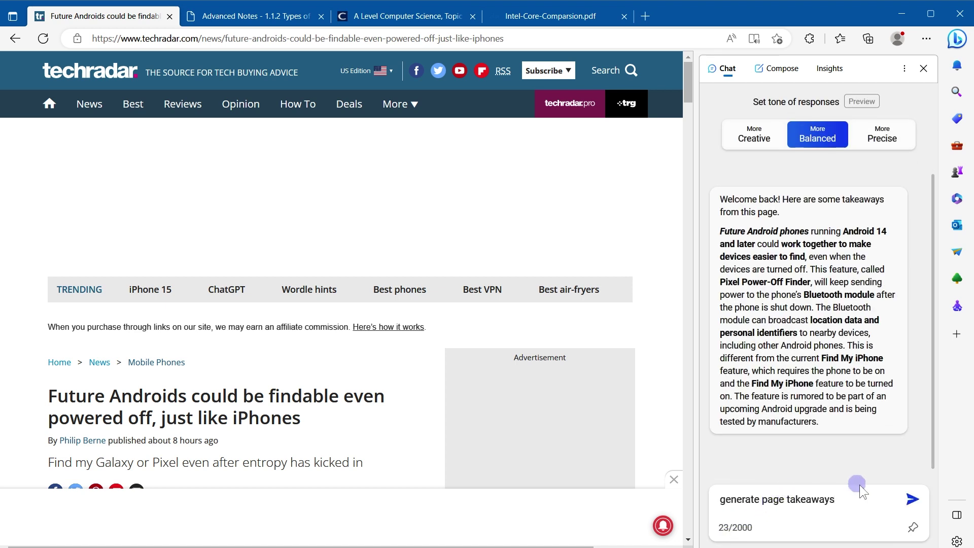
{"action": "left_click_drag", "start_coordinate": [844, 497], "coordinate": [660, 500]}
{"action": "left_click", "coordinate": [913, 499]}
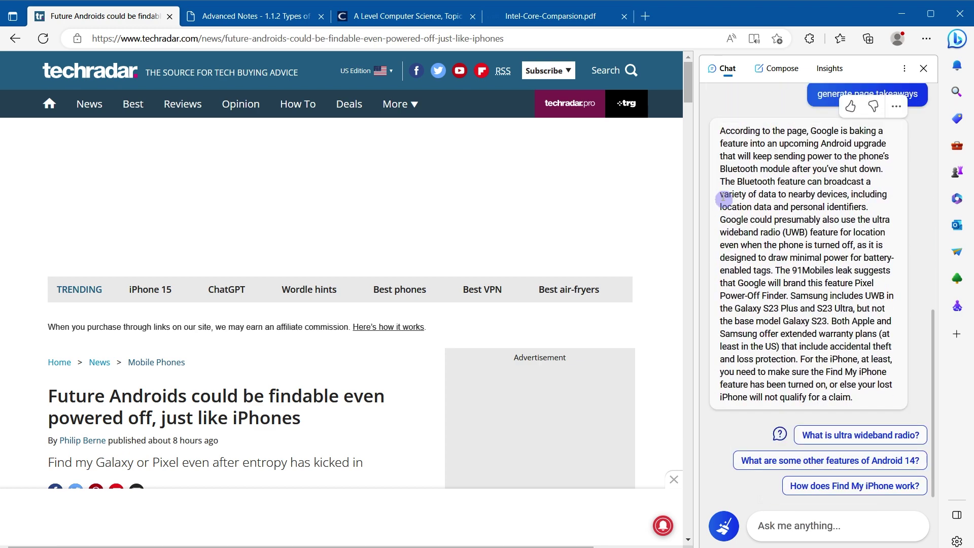
{"action": "left_click_drag", "start_coordinate": [721, 105], "coordinate": [911, 368]}
{"action": "scroll", "coordinate": [355, 362], "scroll_direction": "down", "scroll_amount": 10}
{"action": "scroll", "coordinate": [354, 362], "scroll_direction": "down", "scroll_amount": 20}
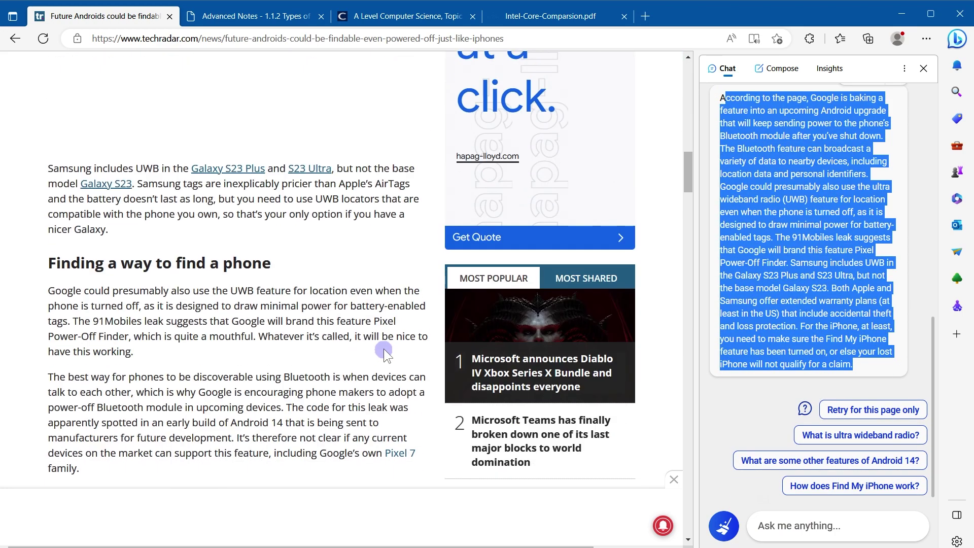
{"action": "scroll", "coordinate": [384, 351], "scroll_direction": "up", "scroll_amount": 20}
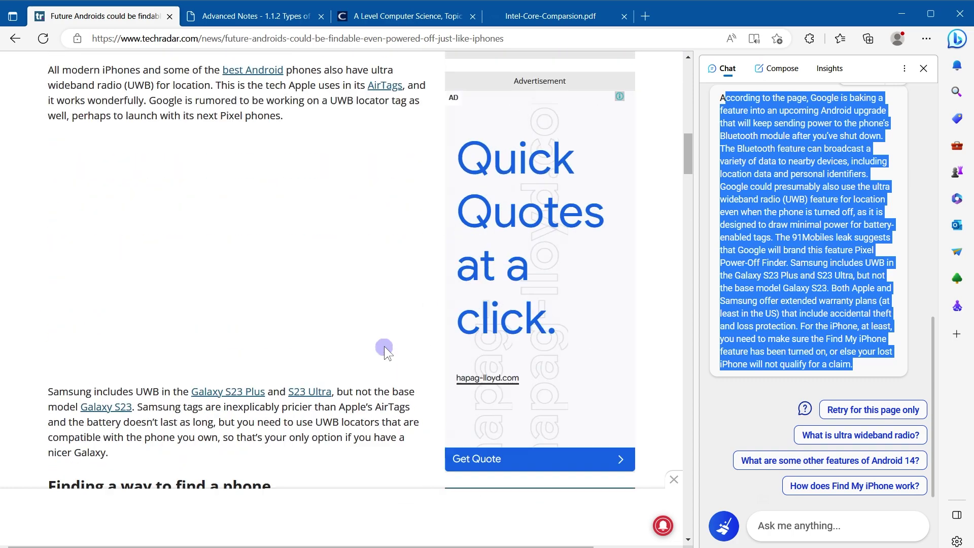
{"action": "scroll", "coordinate": [385, 342], "scroll_direction": "up", "scroll_amount": 1}
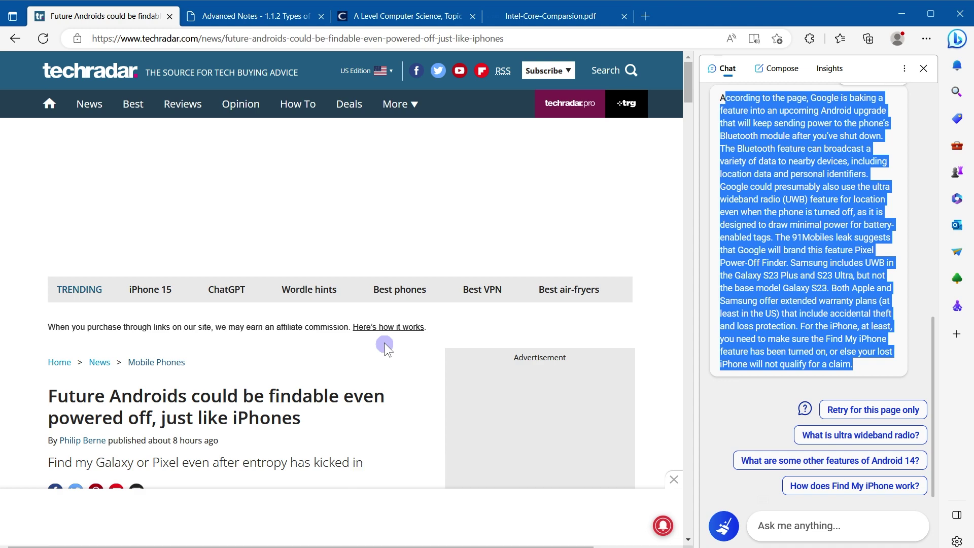
Step: Switch to the 1.1.2 Types of Processor Advanced Notes PDF and ask for "key takeaways from this page" in a new chat topic
{"action": "left_click", "coordinate": [257, 19]}
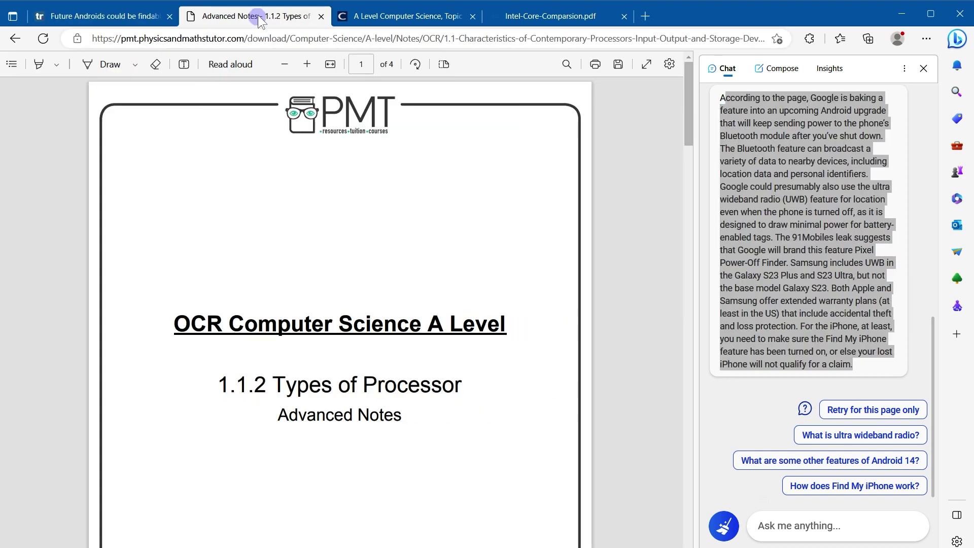
{"action": "scroll", "coordinate": [456, 229], "scroll_direction": "down", "scroll_amount": 20}
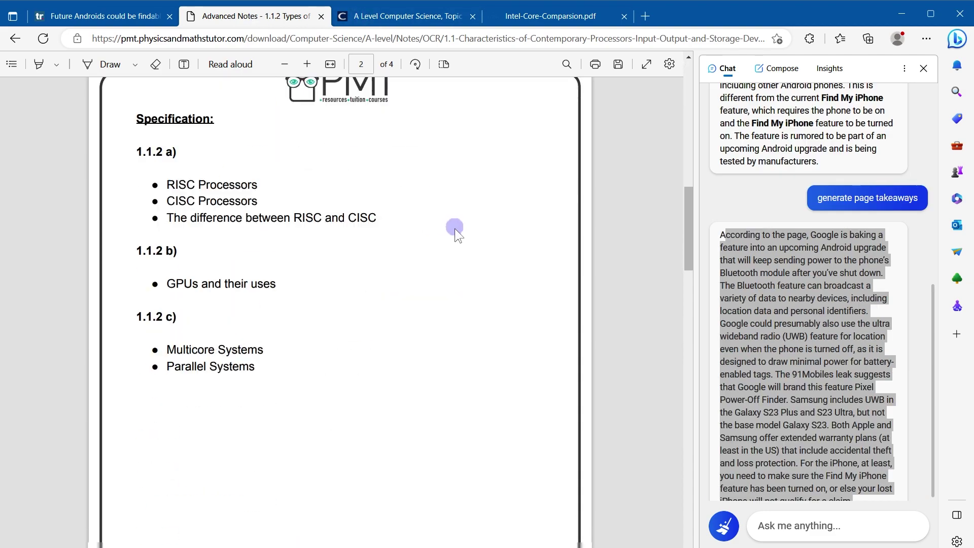
{"action": "scroll", "coordinate": [462, 235], "scroll_direction": "up", "scroll_amount": 20}
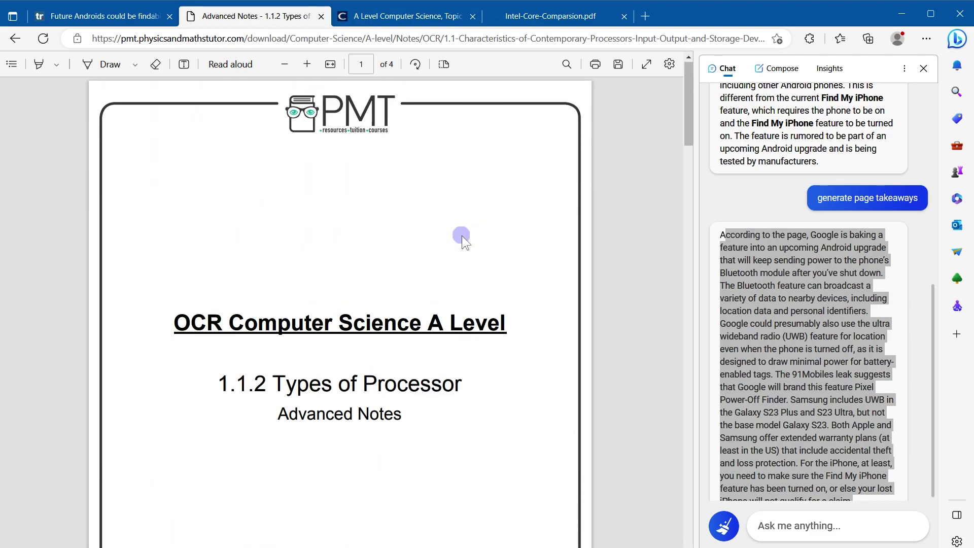
{"action": "left_click", "coordinate": [724, 528]}
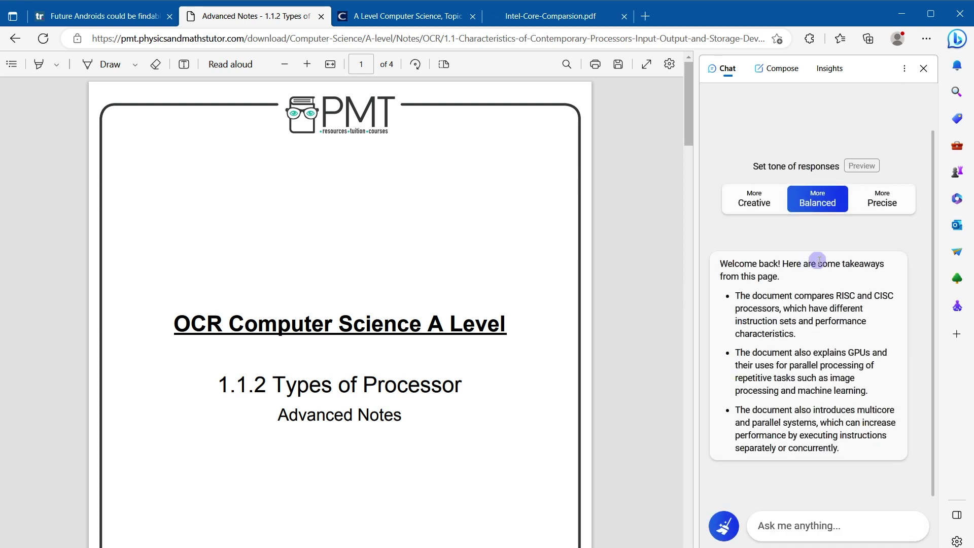
{"action": "left_click_drag", "start_coordinate": [820, 262], "coordinate": [777, 285]}
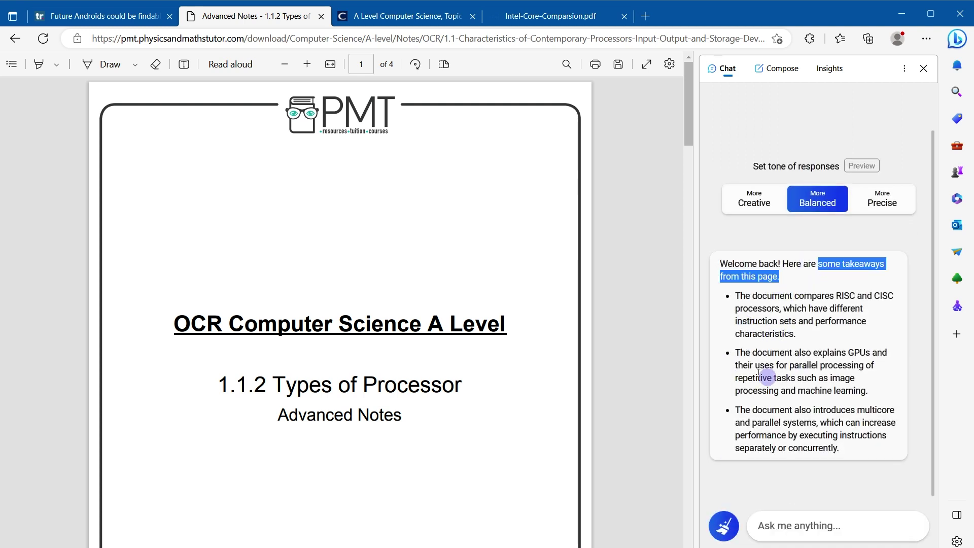
{"action": "left_click", "coordinate": [862, 519]}
{"action": "type", "text": "key takeaways from this page"}
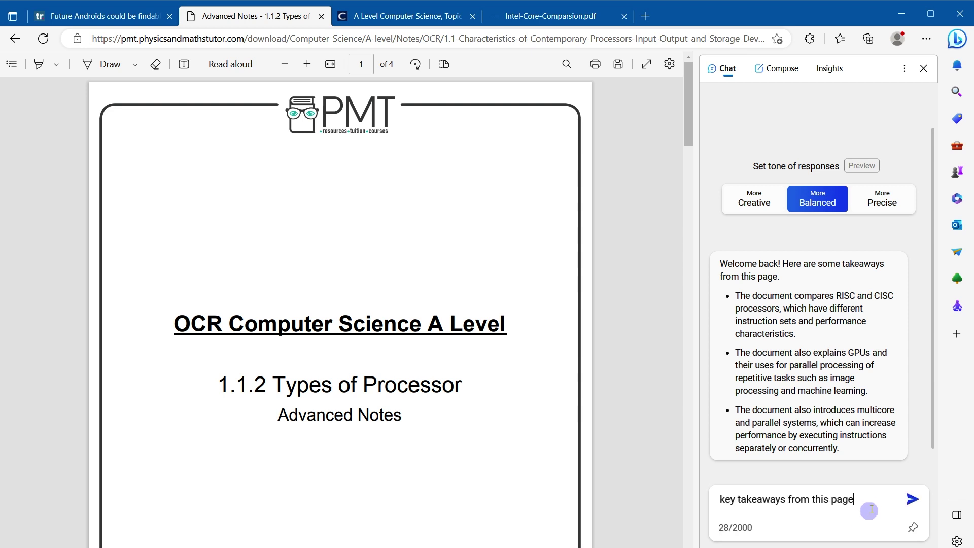
{"action": "key", "text": "Return"}
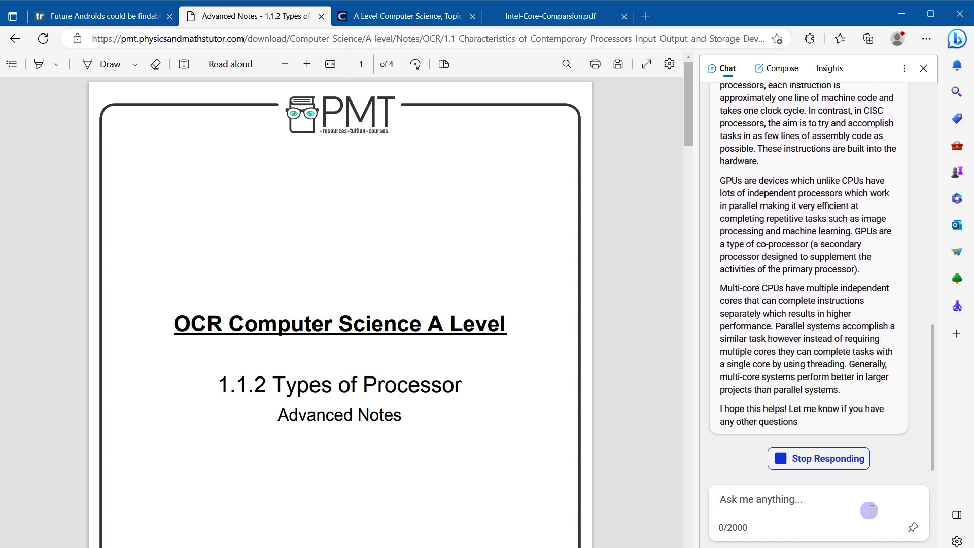
Step: Examine the automatic and requested takeaways in the chat against the PDF's RISC and CISC comparison pages
{"action": "scroll", "coordinate": [832, 383], "scroll_direction": "up", "scroll_amount": 7}
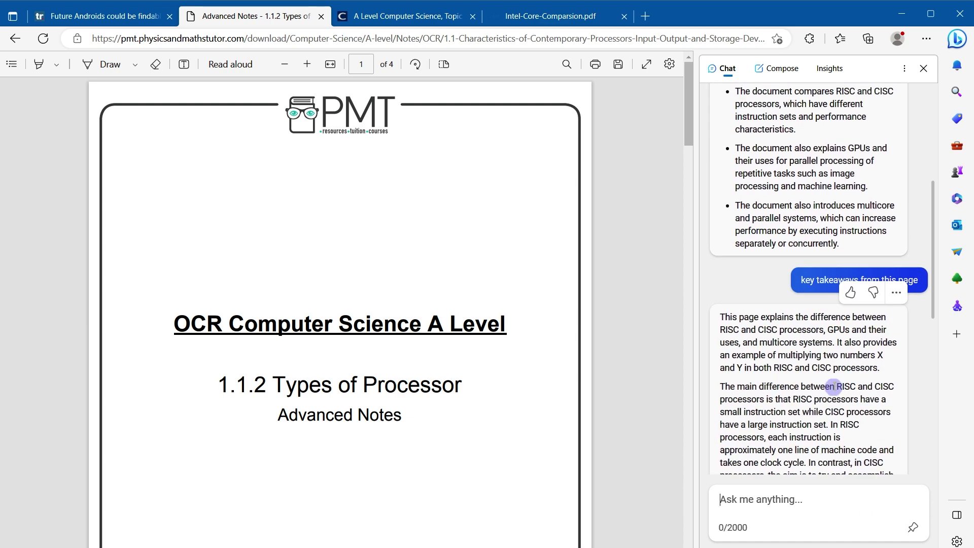
{"action": "scroll", "coordinate": [837, 383], "scroll_direction": "down", "scroll_amount": 5}
{"action": "scroll", "coordinate": [457, 360], "scroll_direction": "down", "scroll_amount": 20}
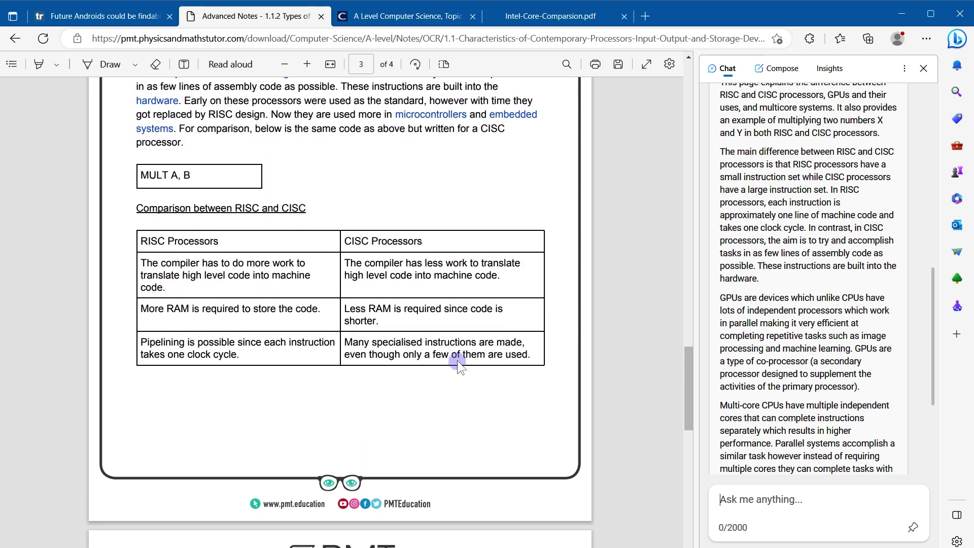
{"action": "scroll", "coordinate": [840, 339], "scroll_direction": "up", "scroll_amount": 6}
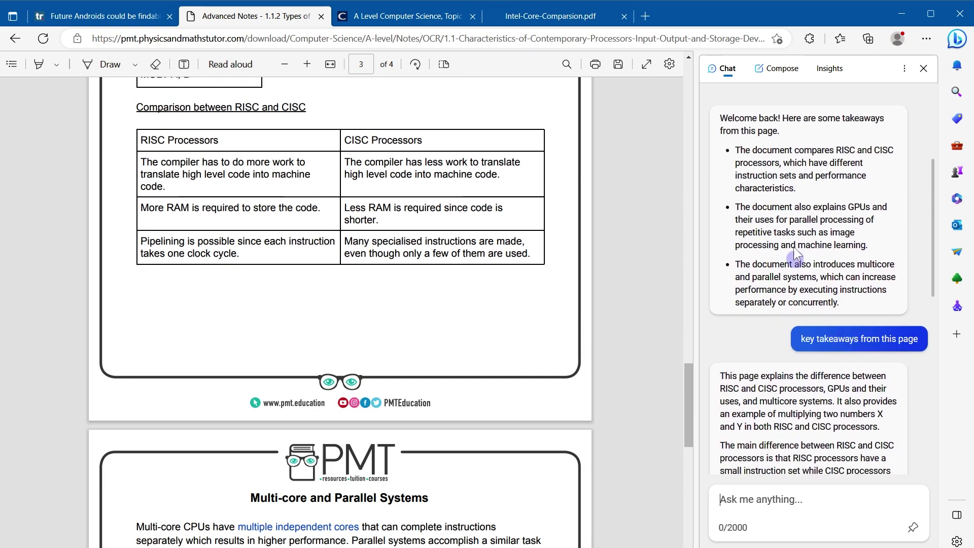
{"action": "left_click_drag", "start_coordinate": [721, 142], "coordinate": [869, 298]}
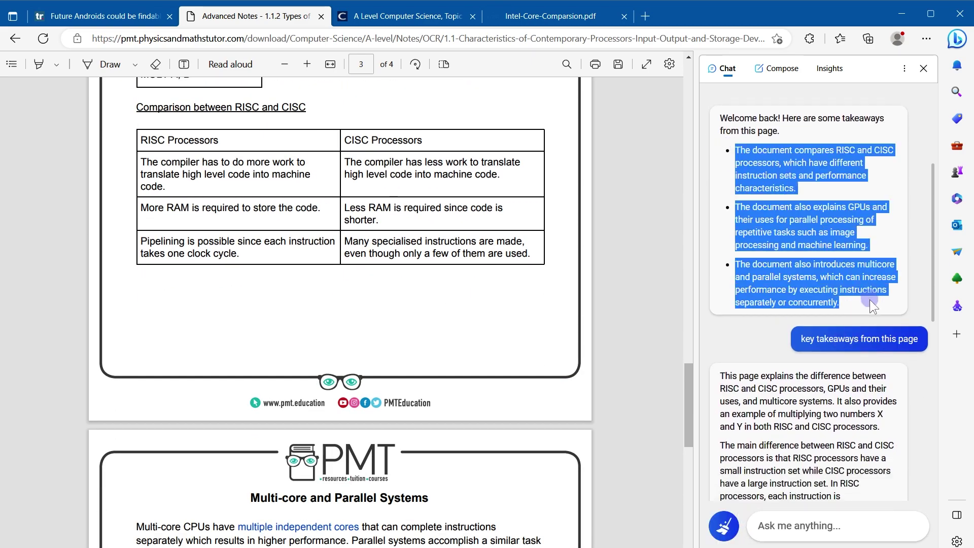
{"action": "scroll", "coordinate": [869, 300], "scroll_direction": "down", "scroll_amount": 5}
{"action": "left_click", "coordinate": [807, 275]}
{"action": "scroll", "coordinate": [802, 274], "scroll_direction": "up", "scroll_amount": 5}
{"action": "scroll", "coordinate": [809, 289], "scroll_direction": "down", "scroll_amount": 4}
{"action": "scroll", "coordinate": [807, 289], "scroll_direction": "up", "scroll_amount": 4}
{"action": "scroll", "coordinate": [805, 288], "scroll_direction": "up", "scroll_amount": 4}
Step: Switch to the OCR A Level Computer Science processor PDF and ask for "key takeaways from this page" in a new chat topic
{"action": "left_click", "coordinate": [356, 21]}
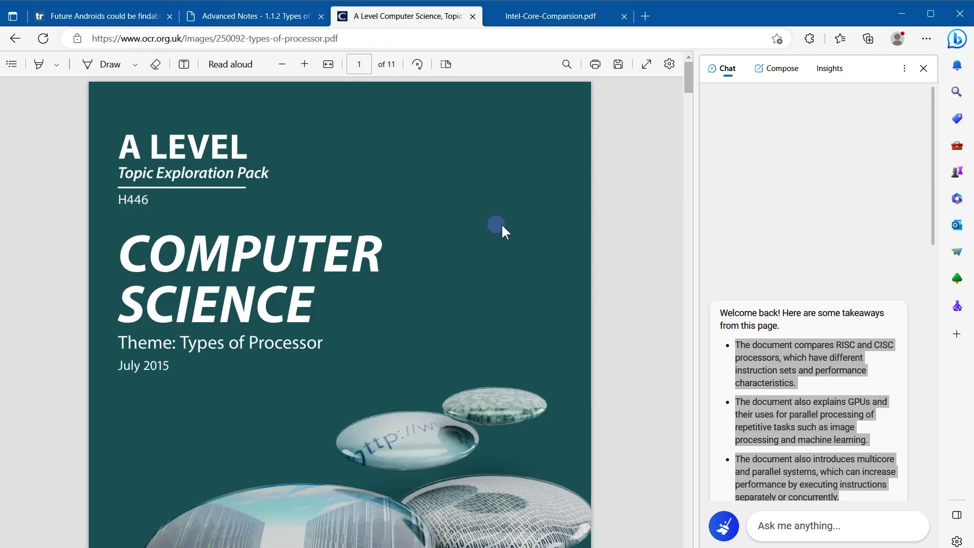
{"action": "scroll", "coordinate": [506, 224], "scroll_direction": "down", "scroll_amount": 20}
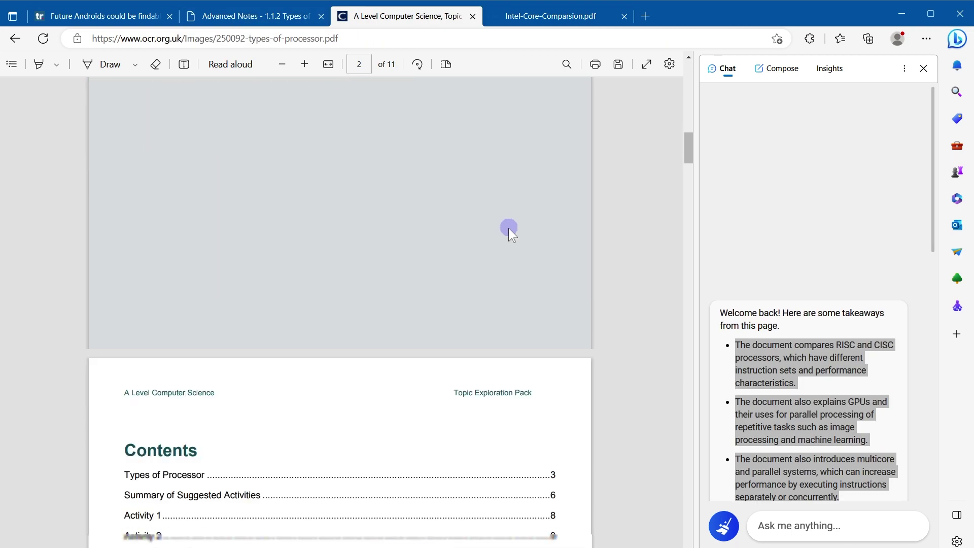
{"action": "scroll", "coordinate": [508, 227], "scroll_direction": "down", "scroll_amount": 20}
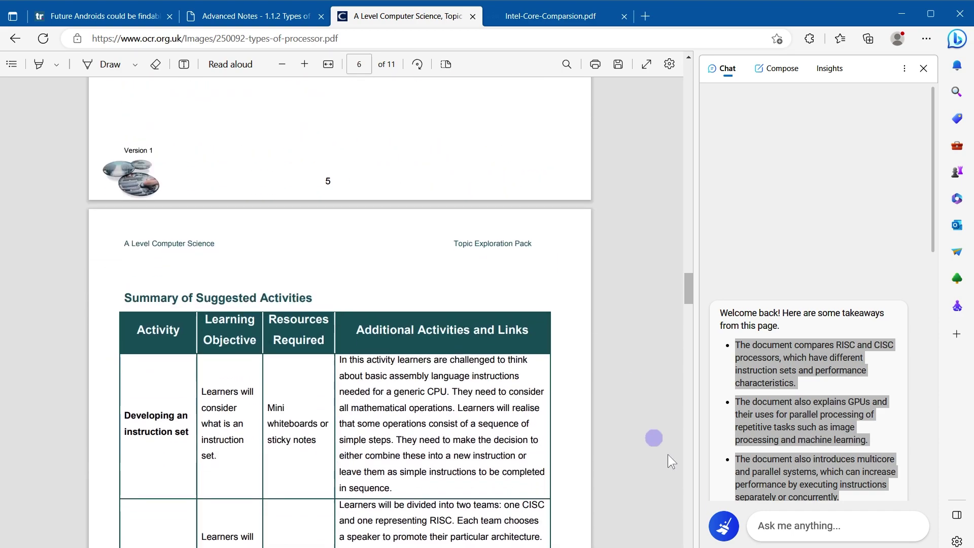
{"action": "left_click", "coordinate": [726, 525]}
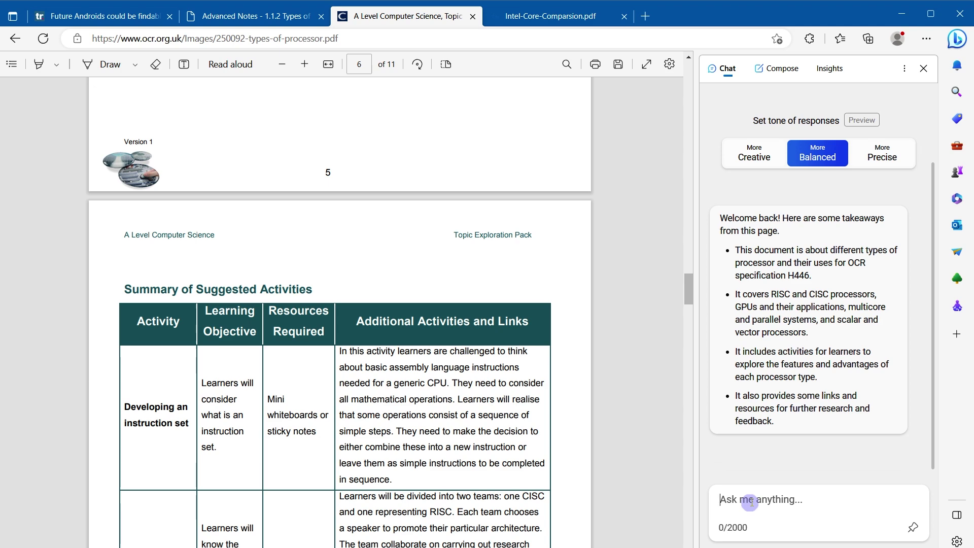
{"action": "type", "text": "key takeaways from this page"}
{"action": "key", "text": "Return"}
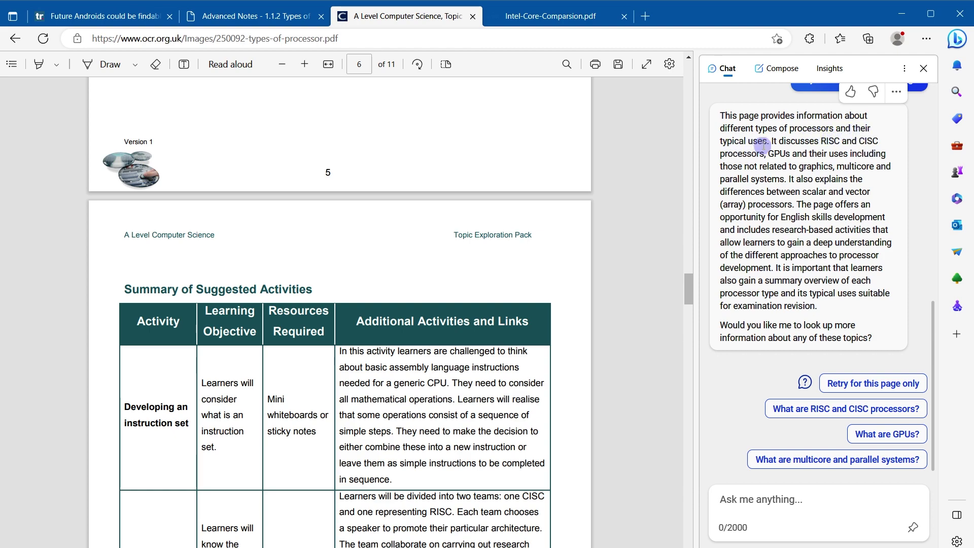
Step: Switch to Intel-Core-Comparsion.pdf, generate page takeaways in a new chat topic, and compare the reply with the processor chart
{"action": "key", "text": "ctrl+Tab"}
{"action": "scroll", "coordinate": [564, 284], "scroll_direction": "down", "scroll_amount": 10}
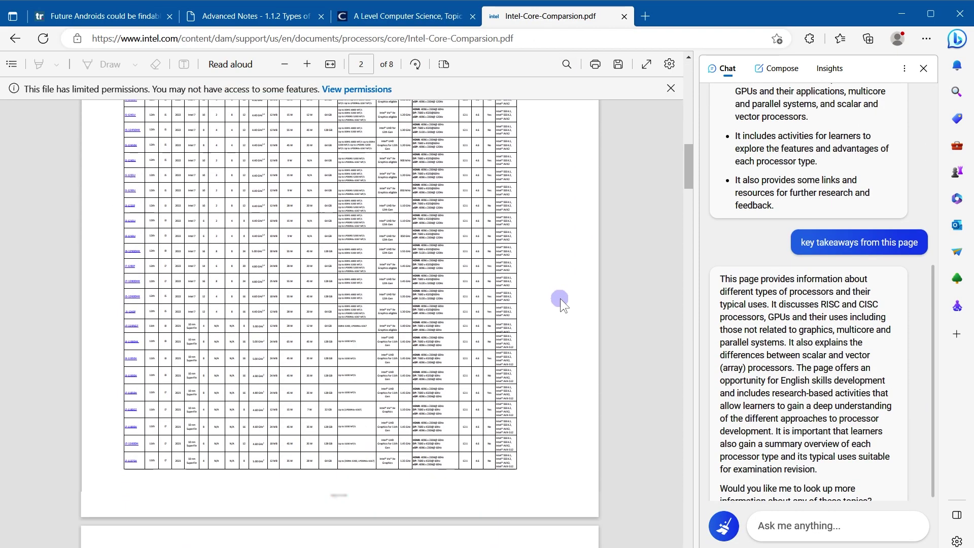
{"action": "scroll", "coordinate": [560, 298], "scroll_direction": "down", "scroll_amount": 20}
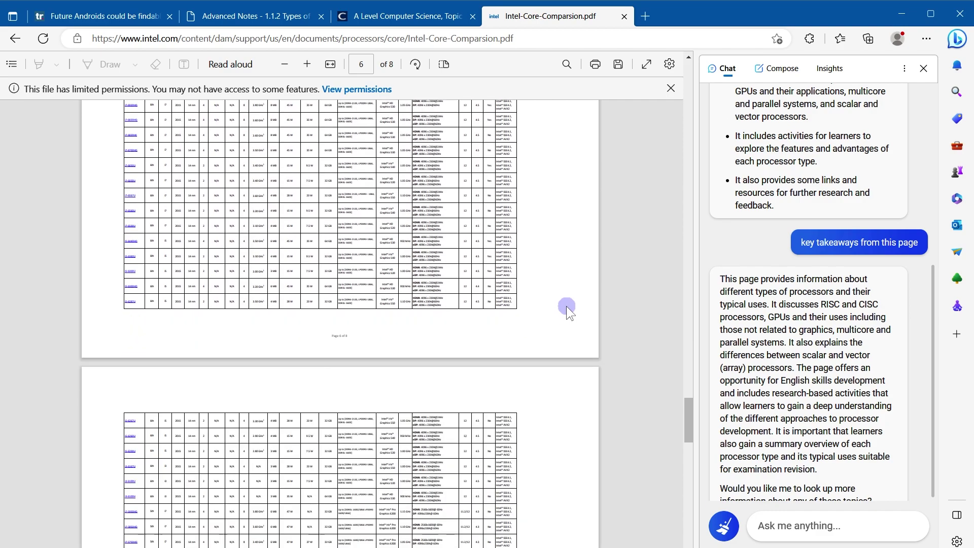
{"action": "scroll", "coordinate": [568, 313], "scroll_direction": "down", "scroll_amount": 10}
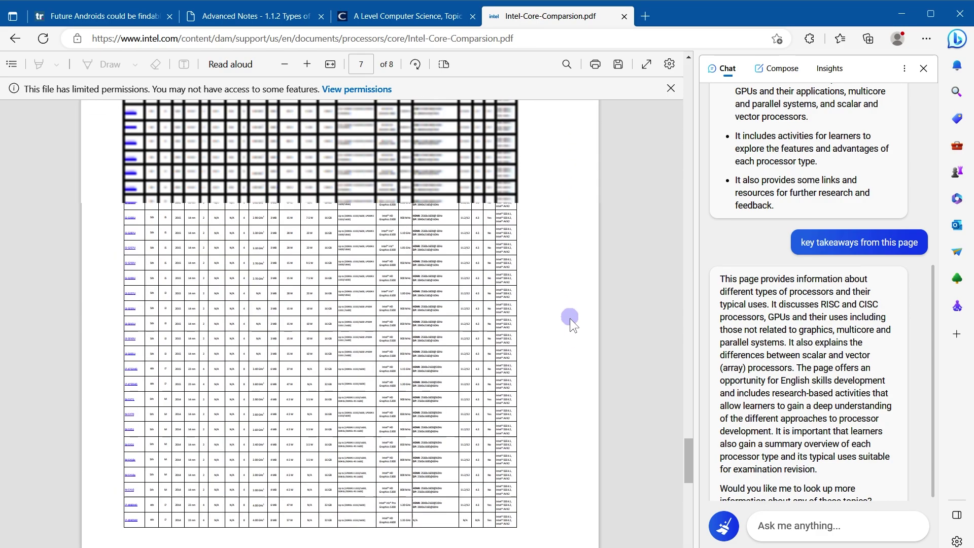
{"action": "scroll", "coordinate": [570, 318], "scroll_direction": "up", "scroll_amount": 20}
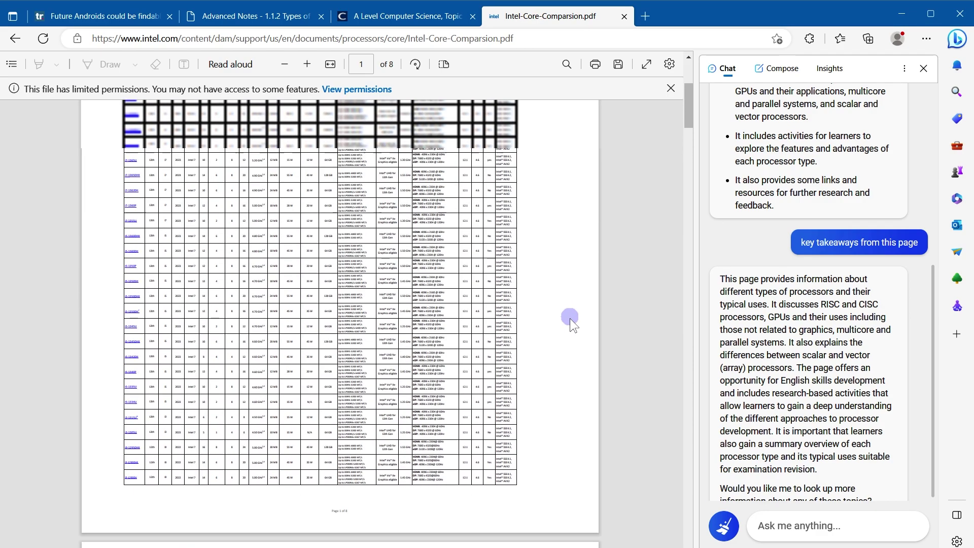
{"action": "scroll", "coordinate": [570, 318], "scroll_direction": "up", "scroll_amount": 3}
{"action": "left_click", "coordinate": [726, 527]}
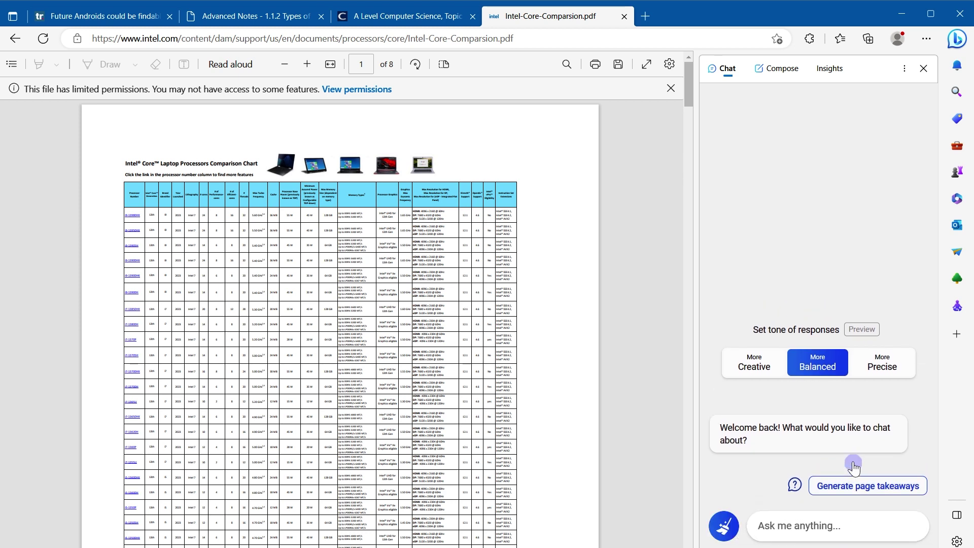
{"action": "left_click", "coordinate": [855, 487]}
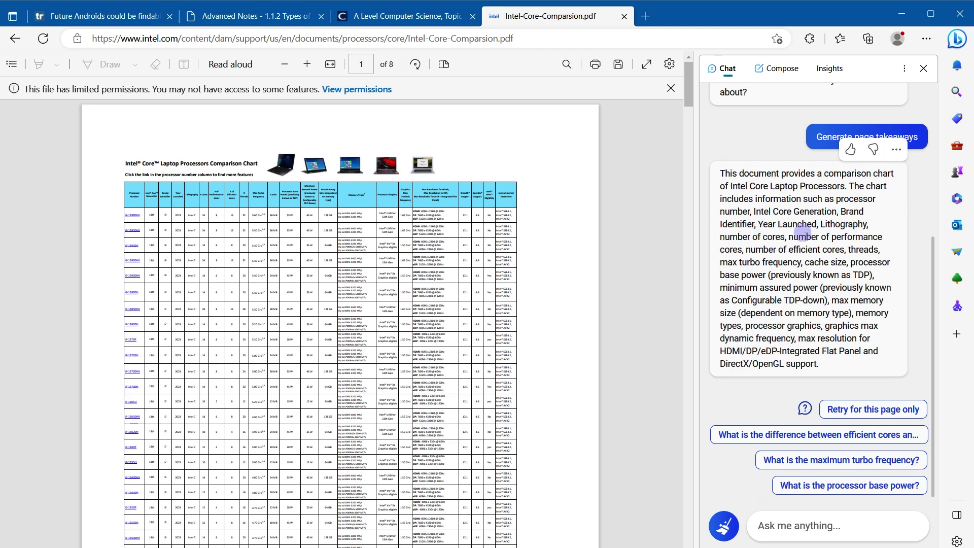
{"action": "scroll", "coordinate": [435, 396], "scroll_direction": "down", "scroll_amount": 10}
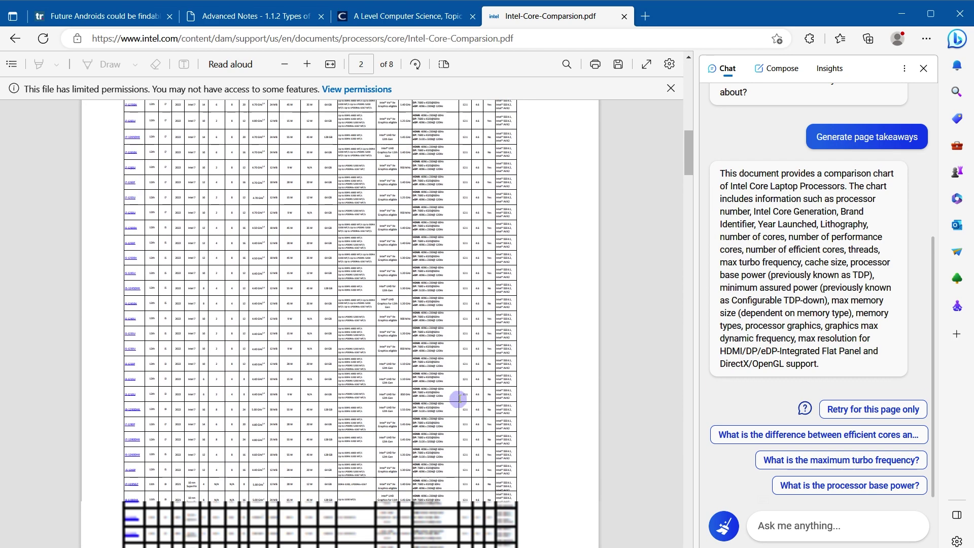
{"action": "scroll", "coordinate": [459, 399], "scroll_direction": "up", "scroll_amount": 10}
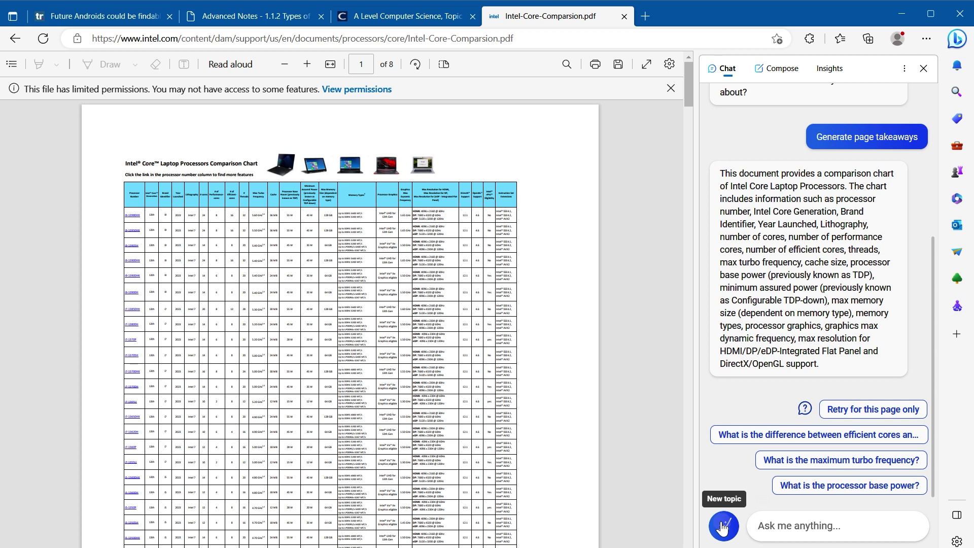
Step: Open the Discover app's settings within the browser's sidebar settings
{"action": "left_click", "coordinate": [927, 38]}
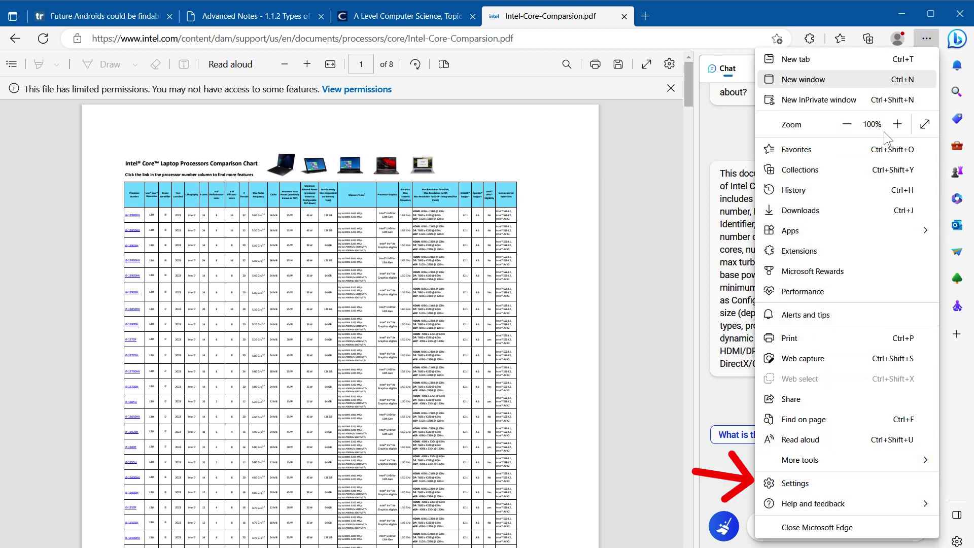
{"action": "left_click", "coordinate": [795, 483]}
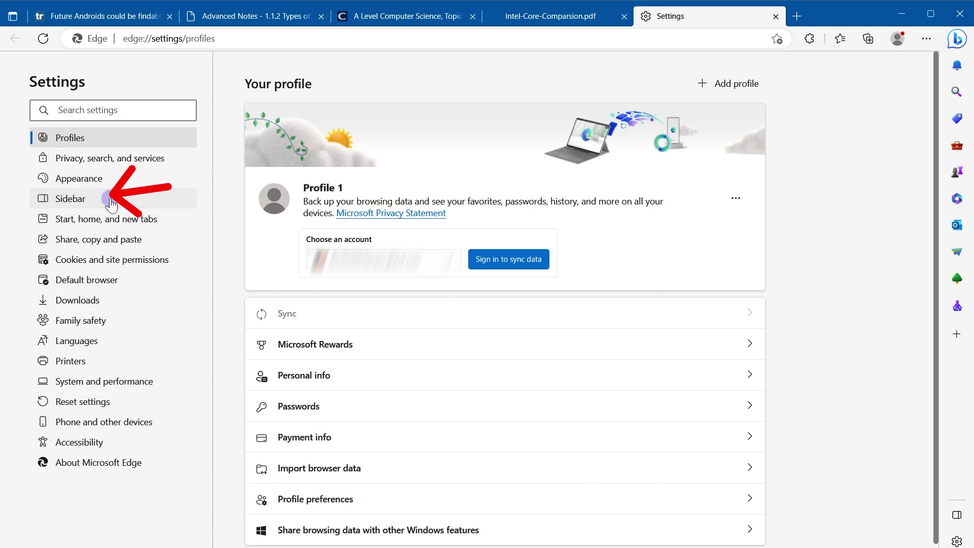
{"action": "left_click", "coordinate": [82, 201]}
{"action": "scroll", "coordinate": [397, 202], "scroll_direction": "down", "scroll_amount": 1}
{"action": "scroll", "coordinate": [398, 203], "scroll_direction": "down", "scroll_amount": 4}
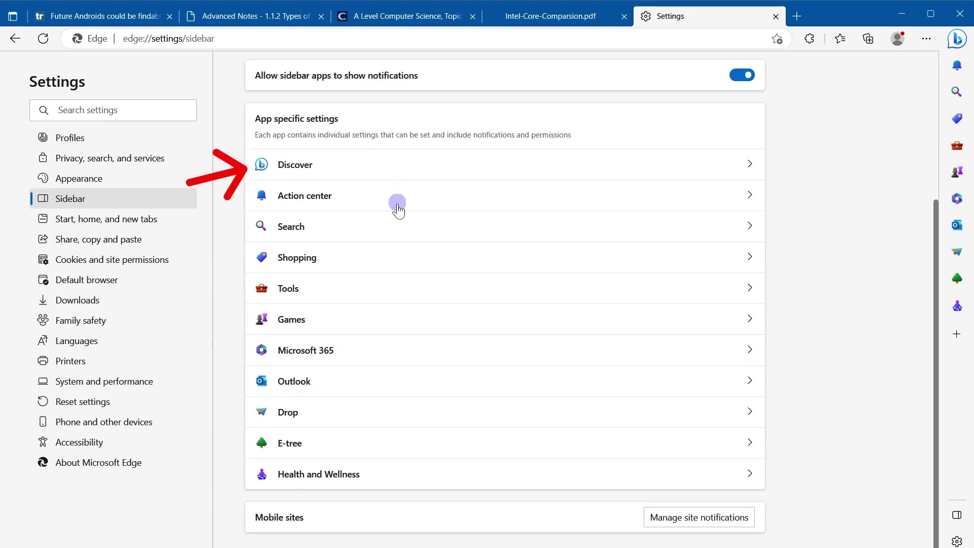
{"action": "left_click", "coordinate": [374, 167]}
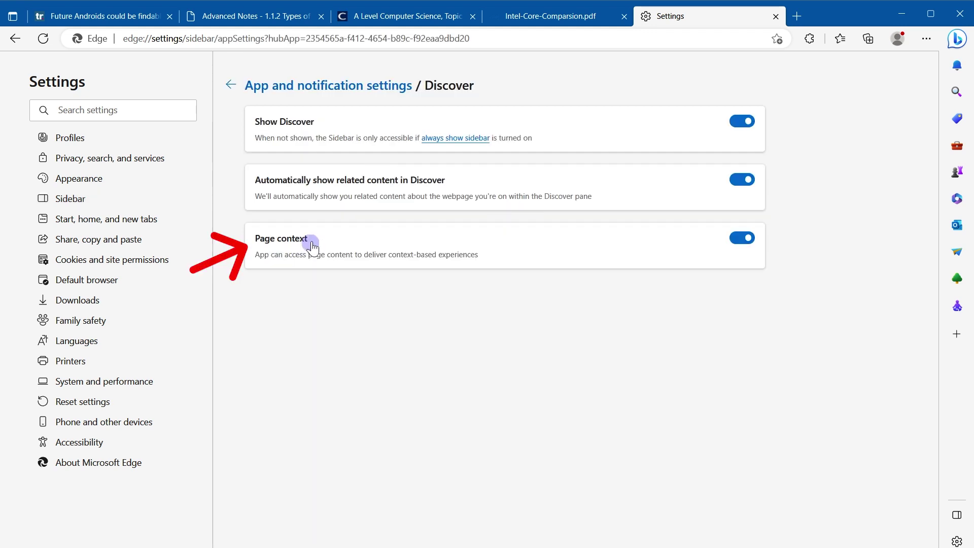
Step: Check that Page context is enabled for Discover, and return to Intel-Core-Comparsion.pdf
{"action": "left_click_drag", "start_coordinate": [308, 240], "coordinate": [246, 241]}
{"action": "left_click", "coordinate": [742, 238]}
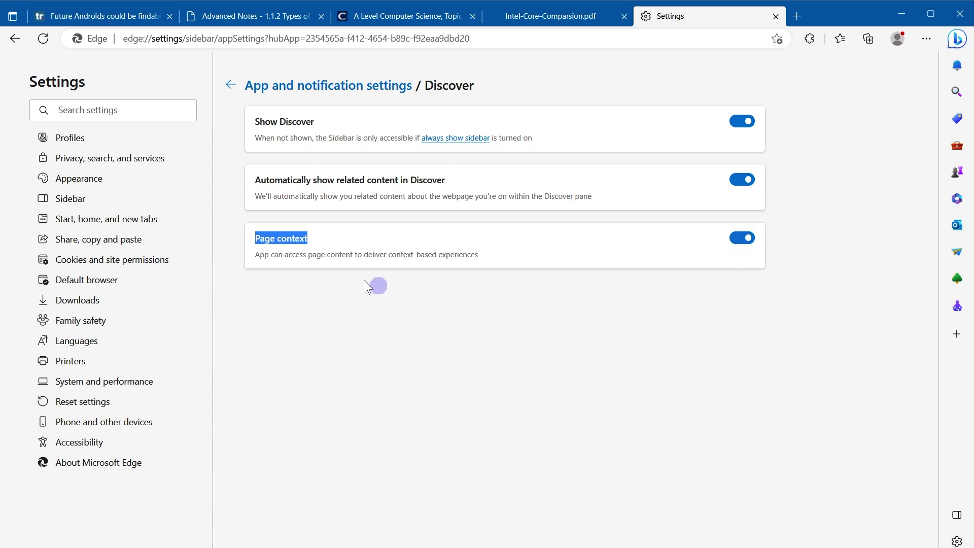
{"action": "left_click", "coordinate": [306, 268]}
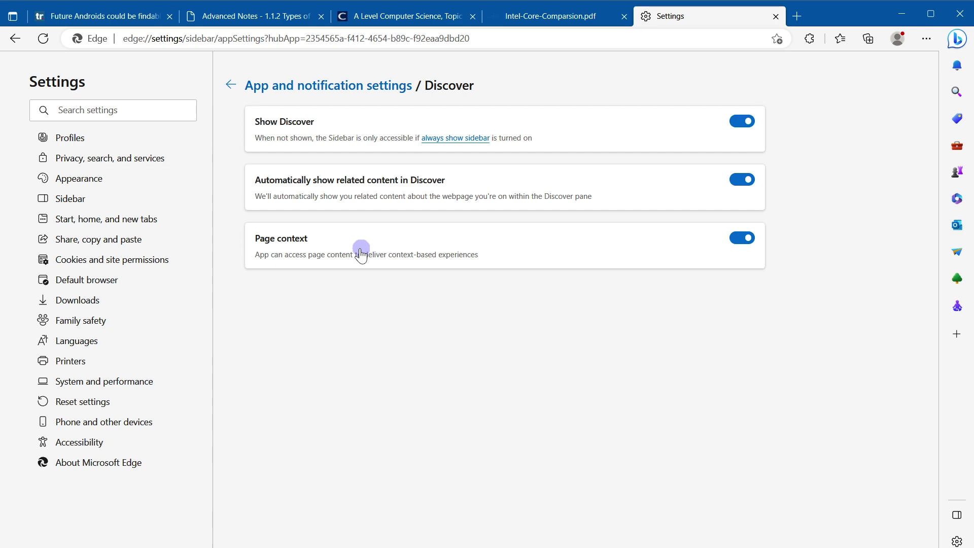
{"action": "left_click", "coordinate": [545, 15]}
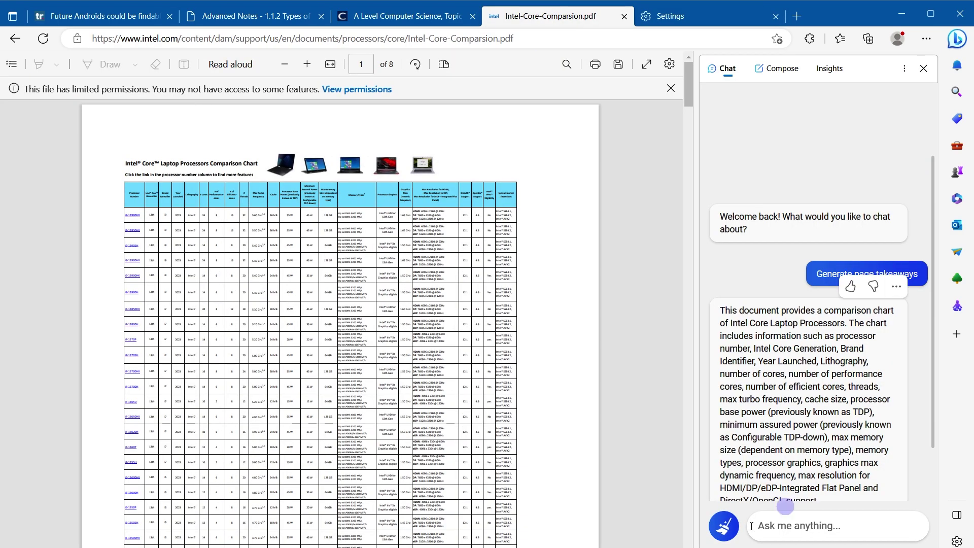